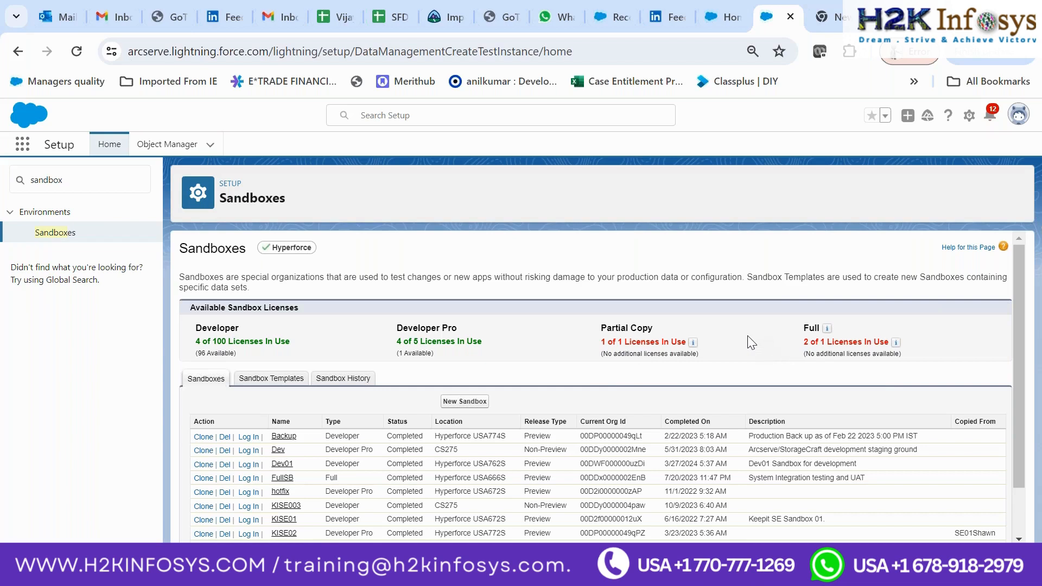
Find Deployment Settings by searching Setup for deployment, open it, and examine the upload authorization directions of the production org's connections, including FullSB
double_click(100, 184)
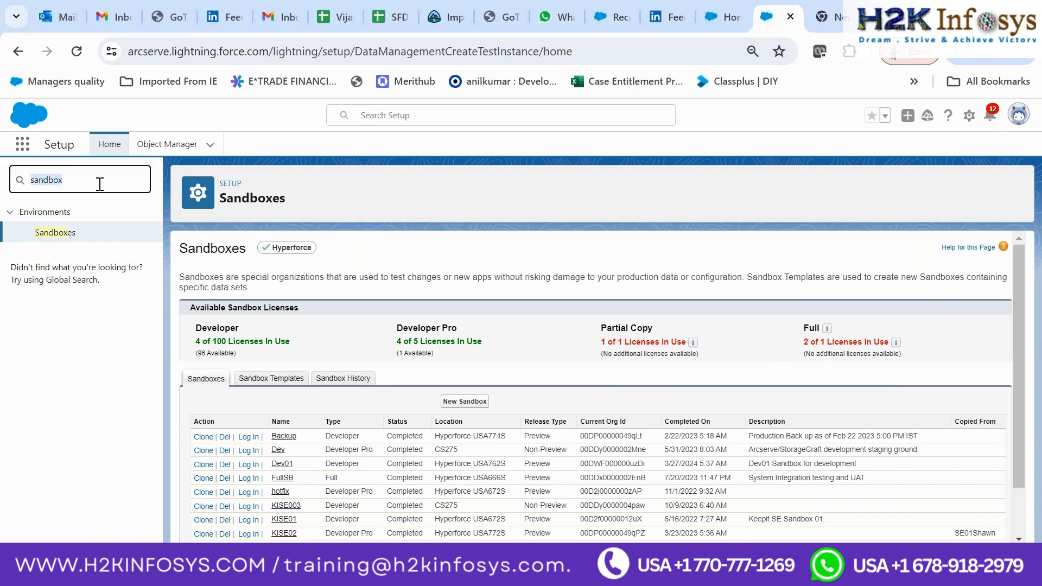
type("deployment")
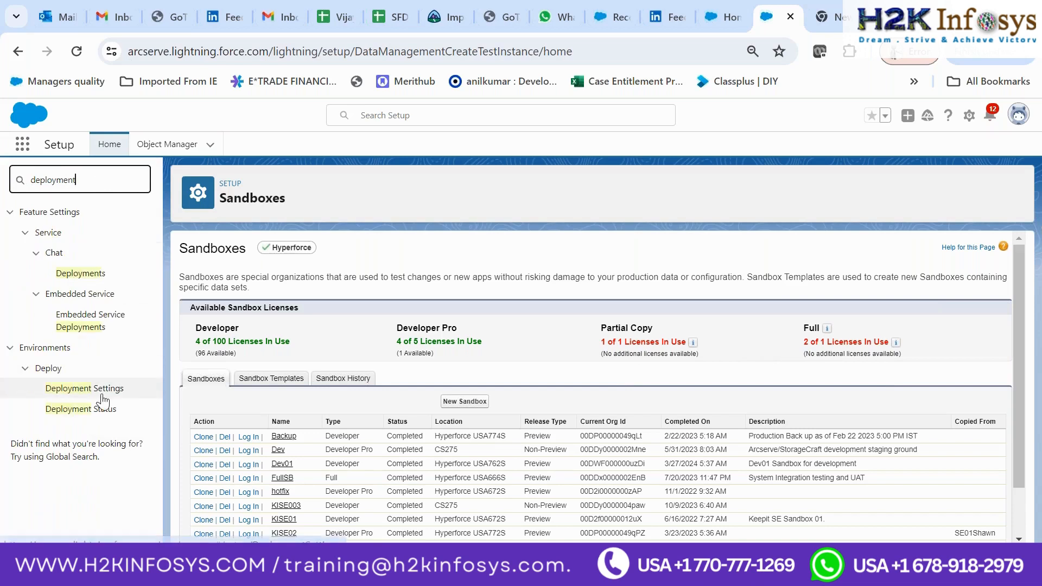
left_click(107, 388)
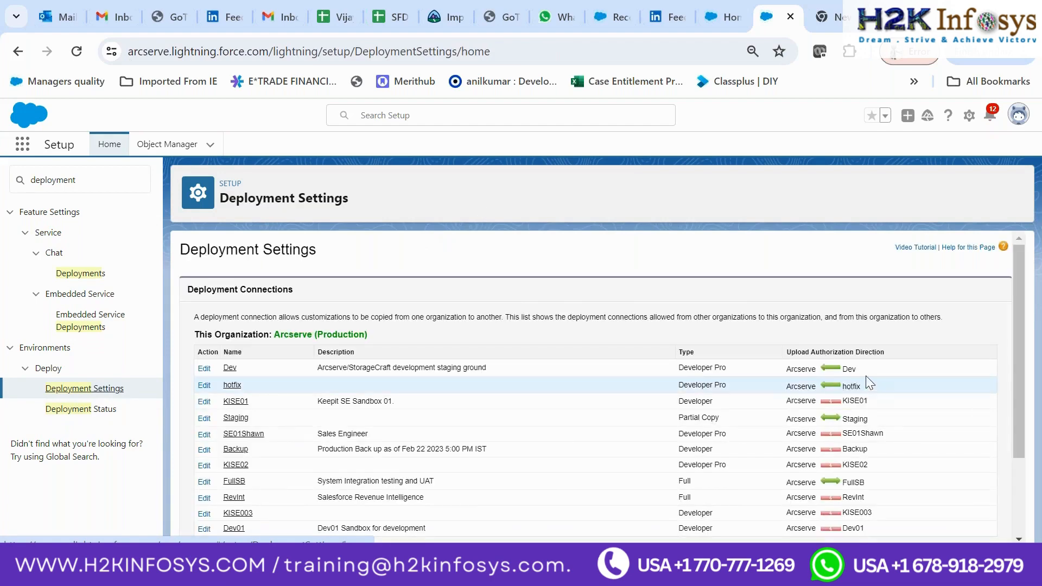
mouse_move(837, 368)
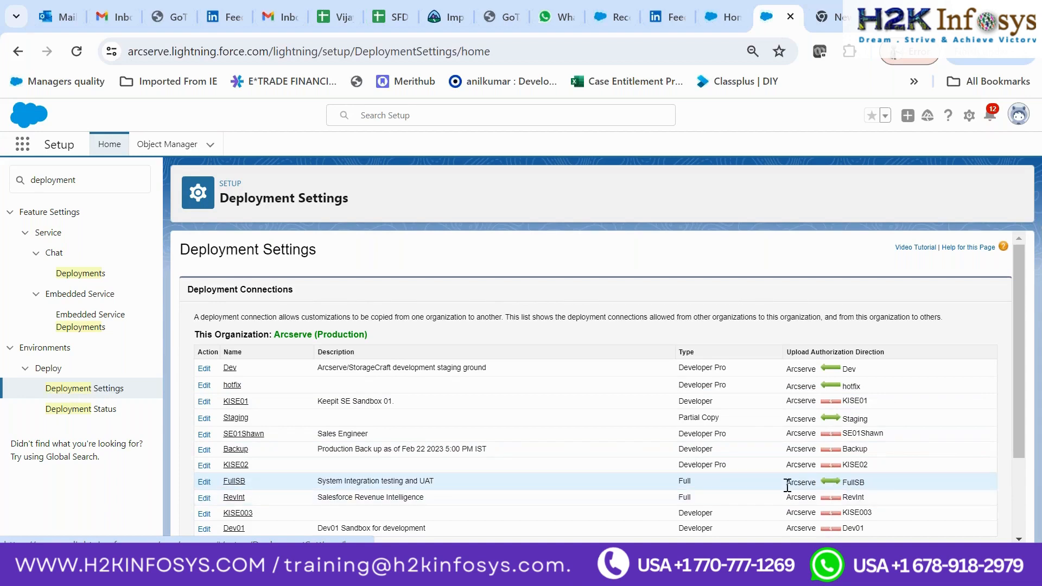
left_click_drag(785, 483, 872, 484)
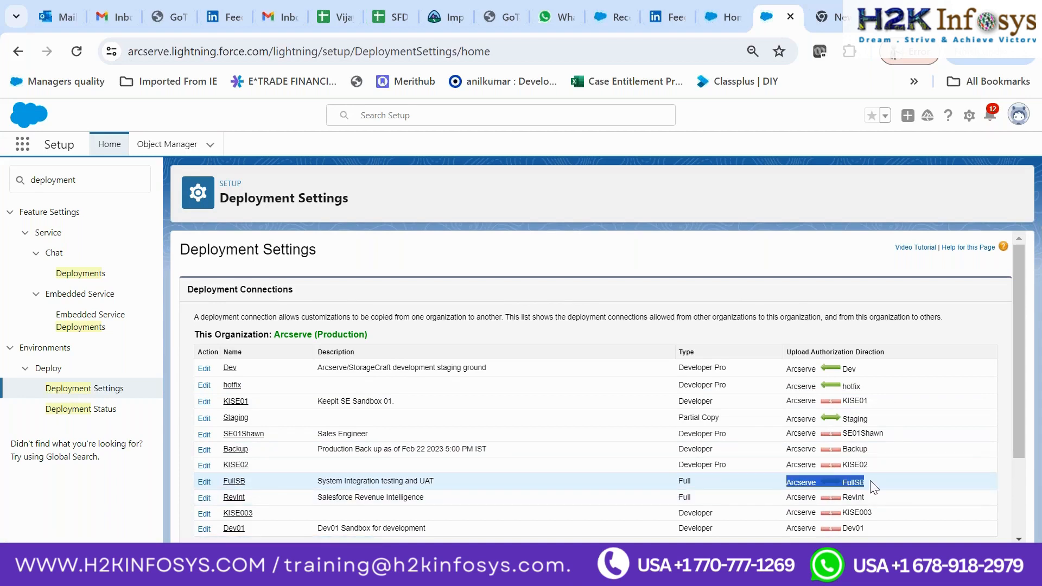
left_click(787, 256)
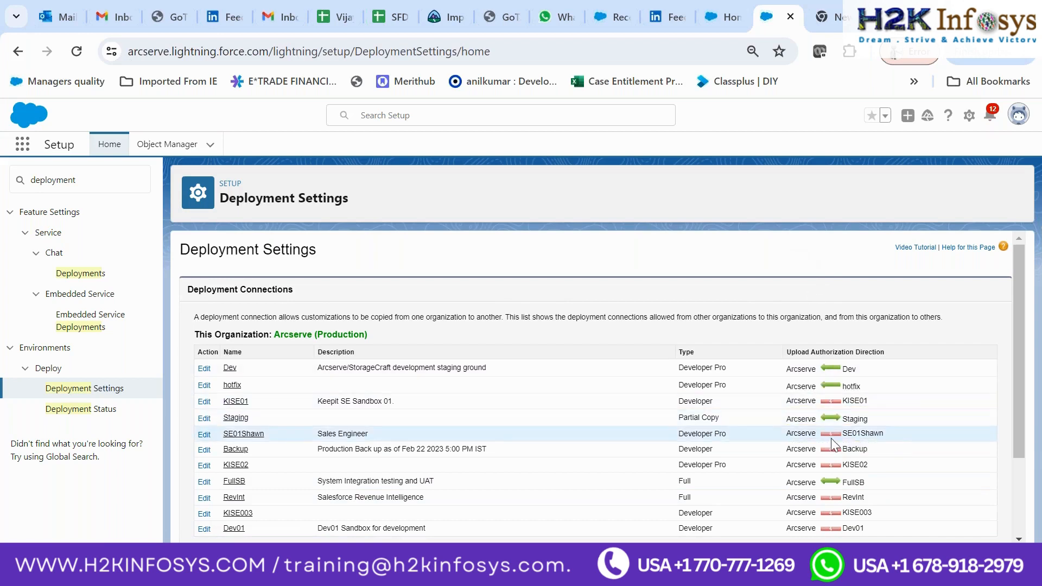
mouse_move(833, 437)
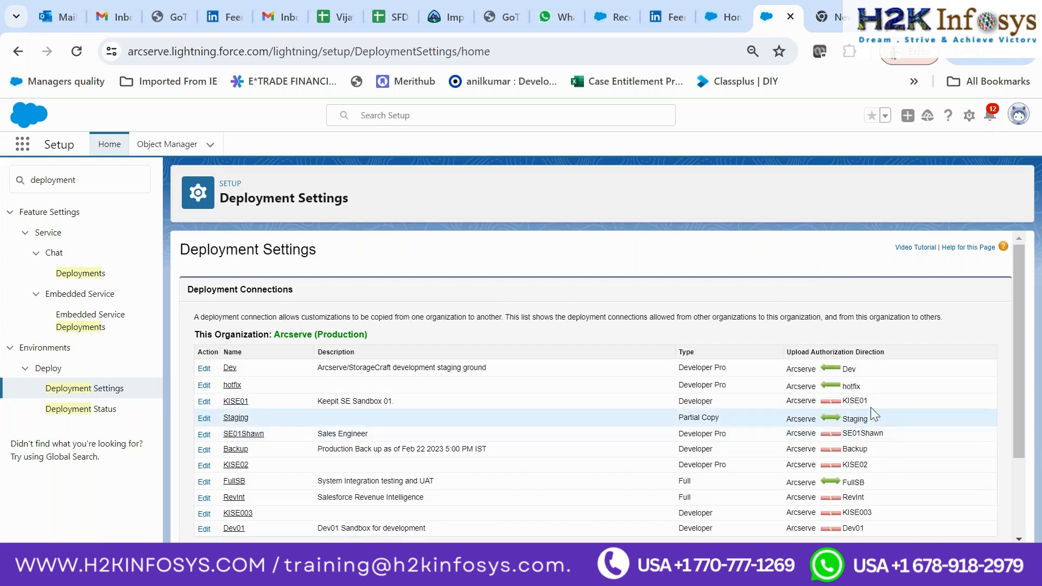
mouse_move(837, 402)
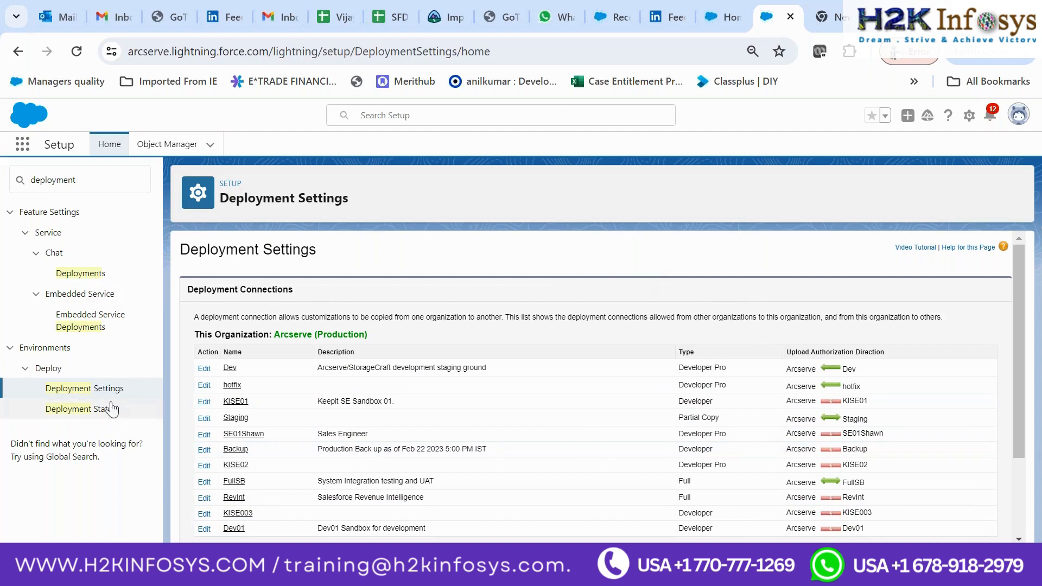
Return to Setup Home and switch to the Word document to review the production and sandbox environment notes
left_click(120, 153)
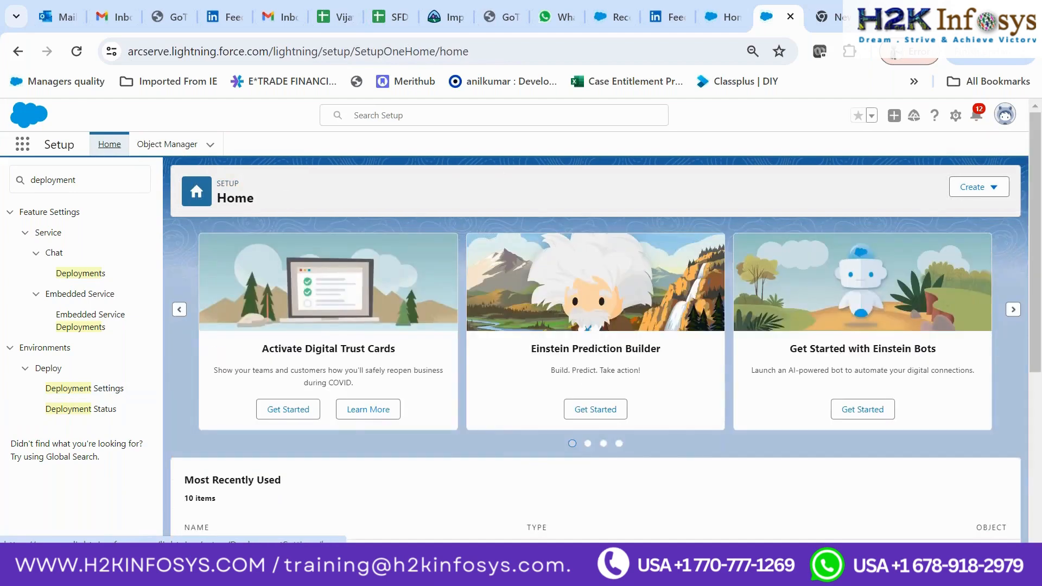
key("alt+Tab")
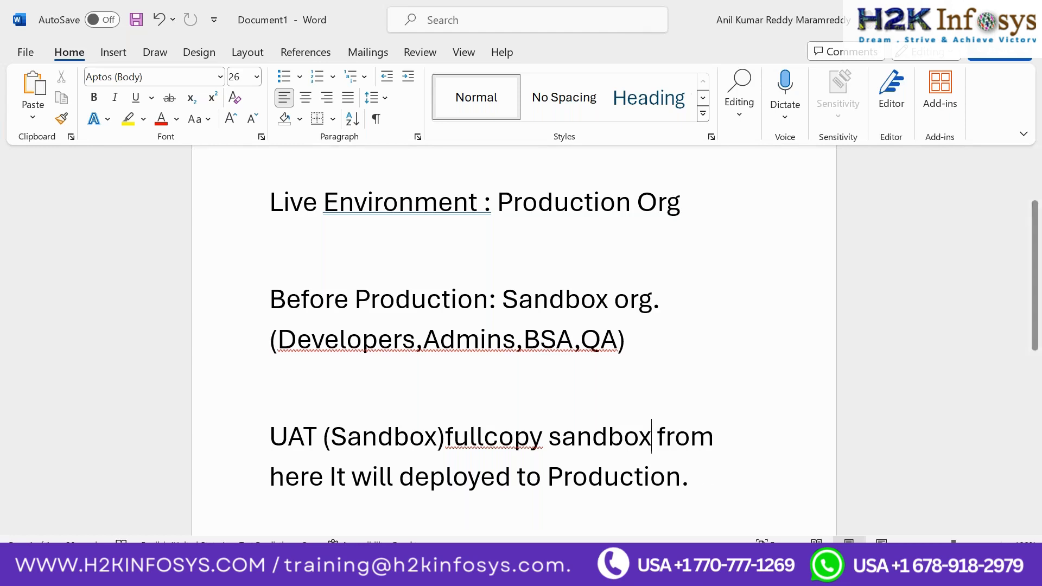
left_click(1017, 270)
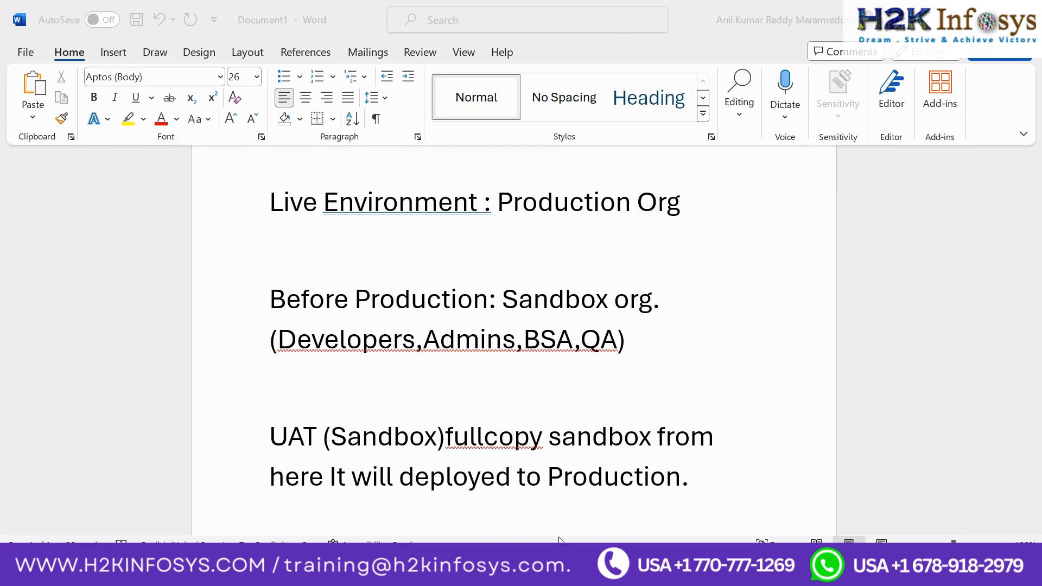
Switch to Chrome and view the Campaign, Lead, Contact, Account, Opportunity topic in the SFDC Topics spreadsheet
left_click(453, 573)
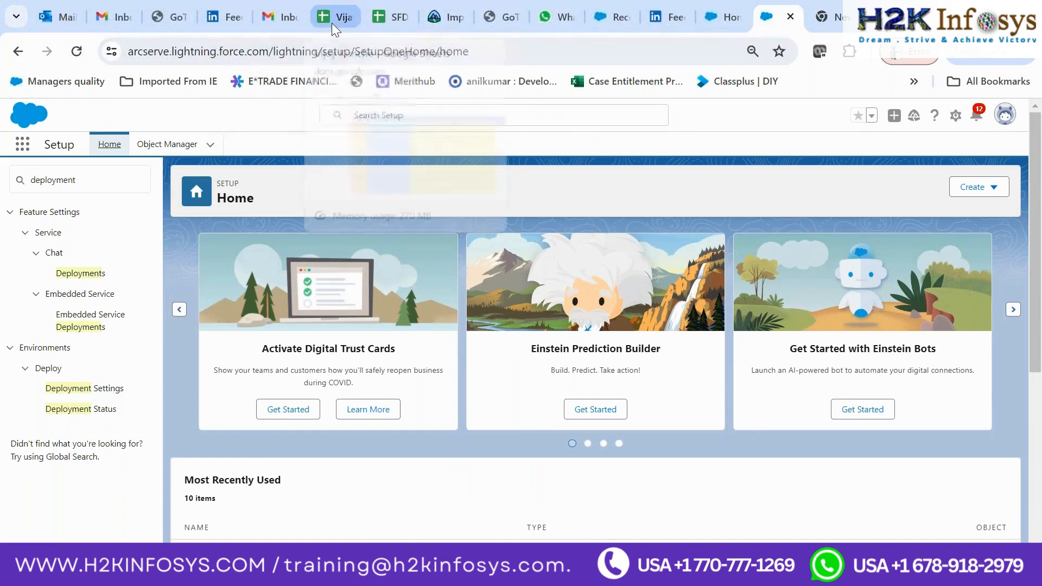
left_click(379, 24)
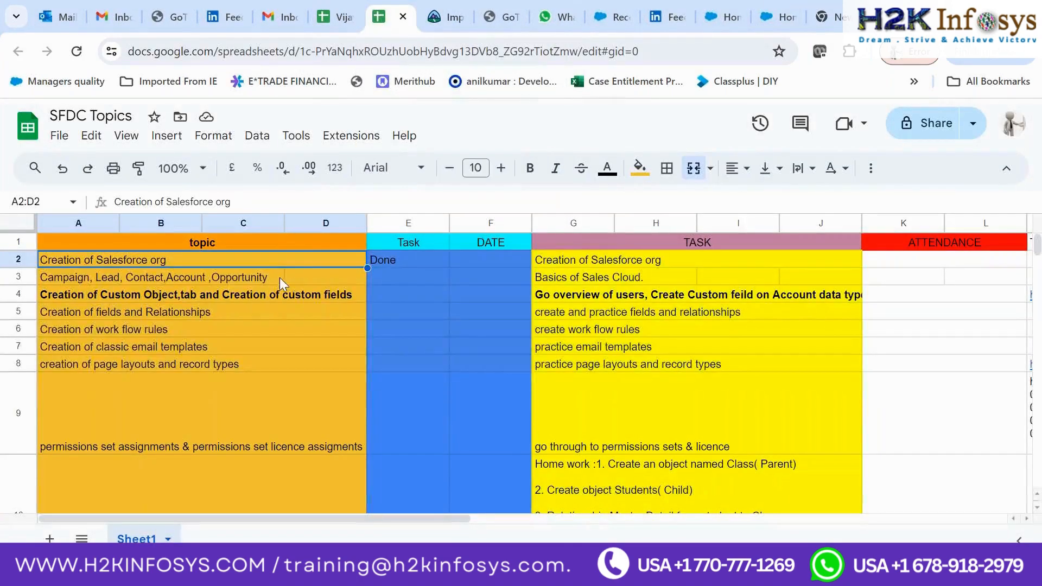
left_click(82, 277)
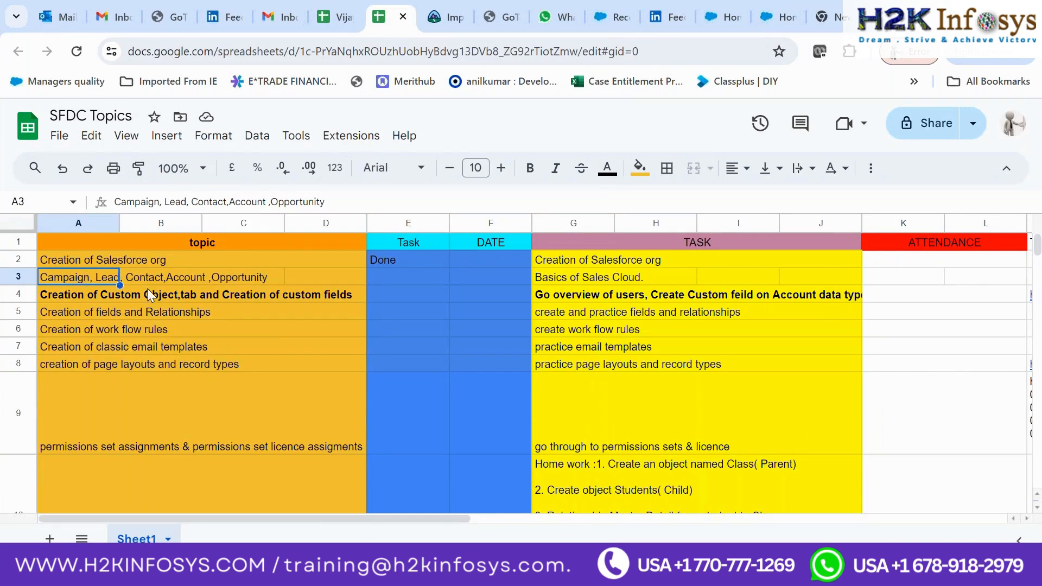
View the FullSB sandbox's Users page in Firefox and return to the production Setup page in Chrome
left_click(467, 569)
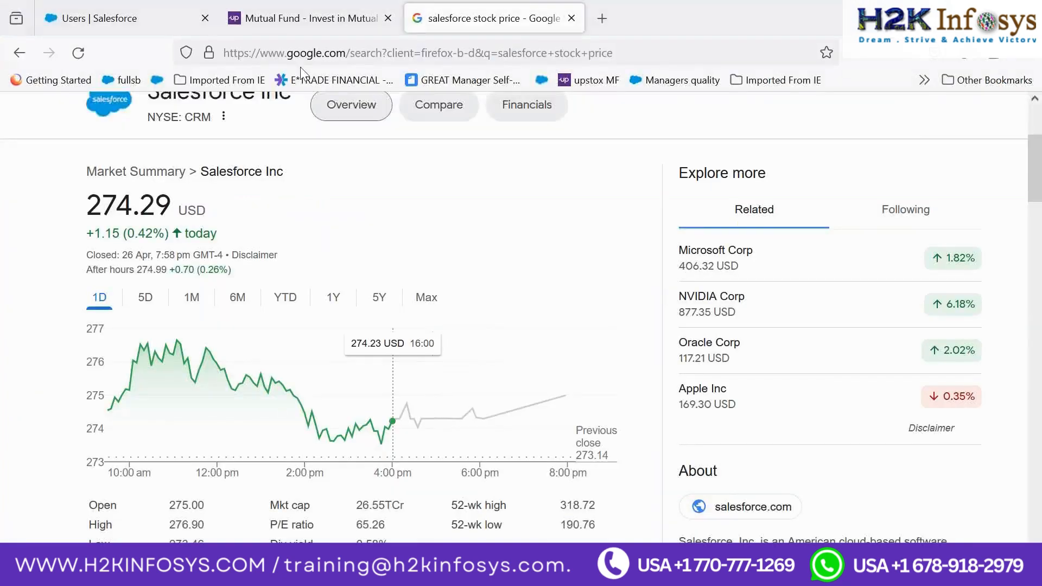
left_click(156, 19)
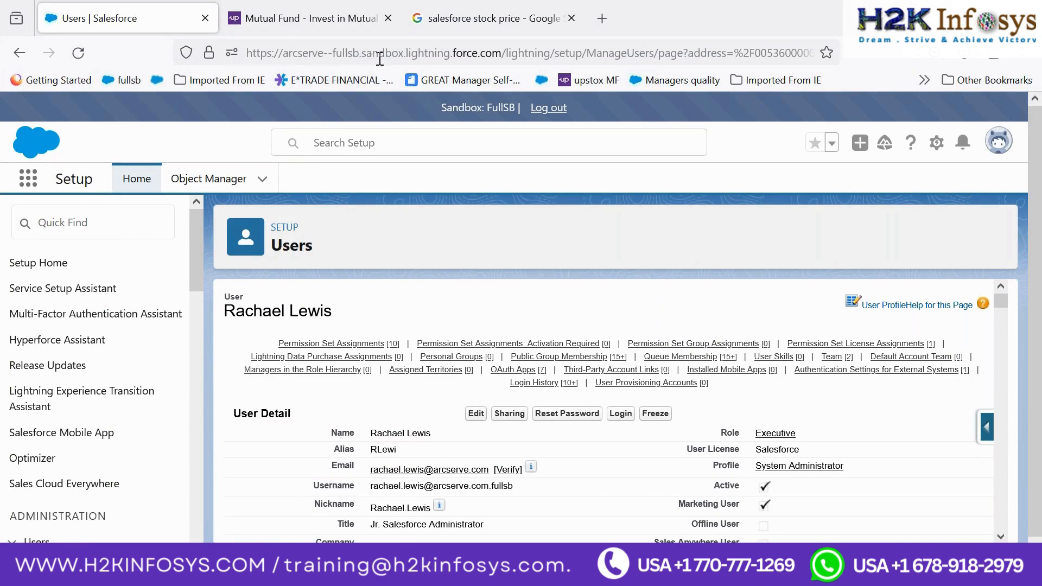
left_click(543, 573)
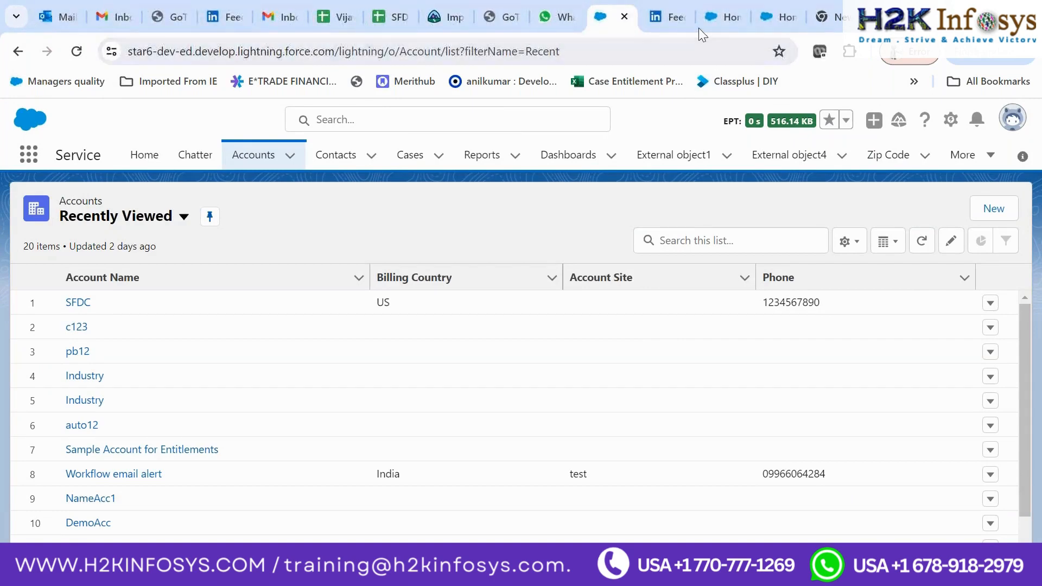
left_click(765, 18)
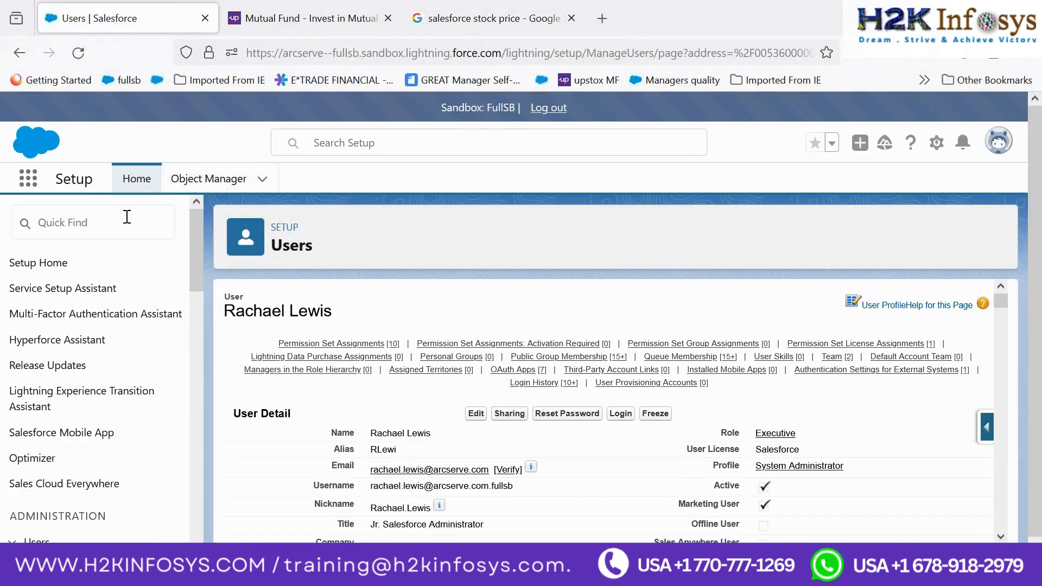
Try to open Deployment Settings in the FullSB sandbox in Firefox by searching Setup for deplo
left_click(123, 222)
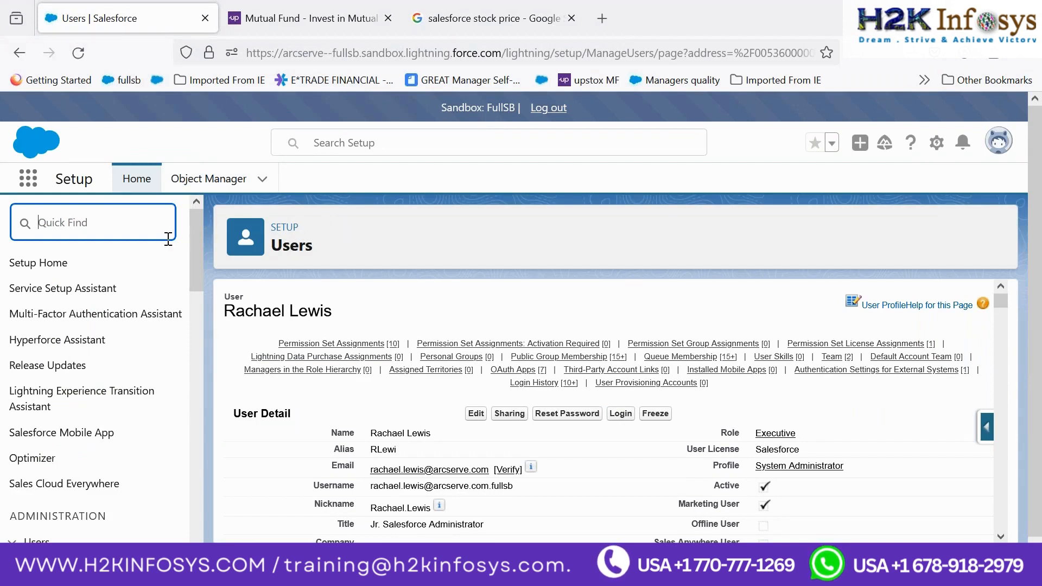
type("c")
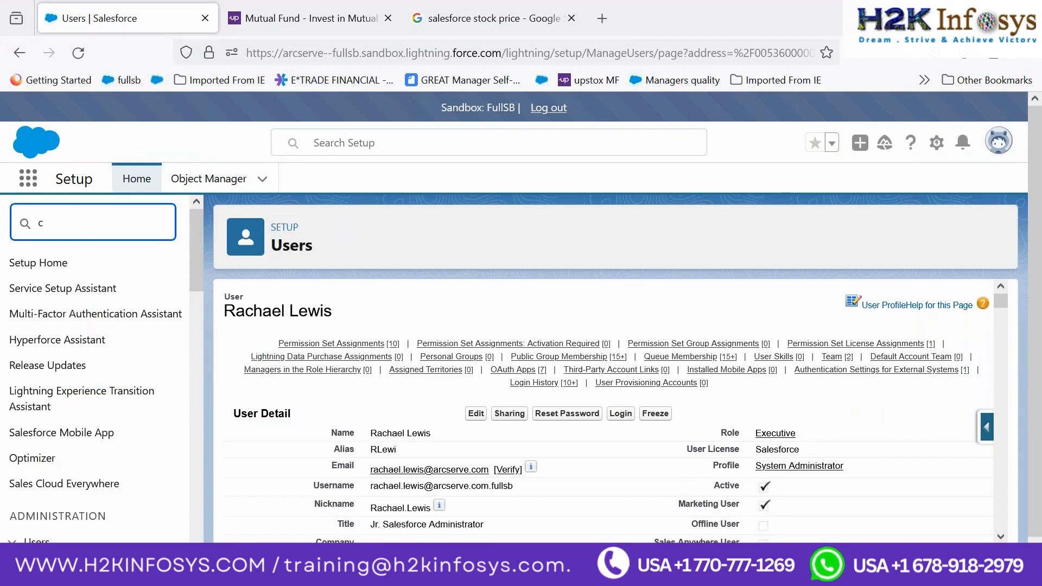
key("BackSpace")
type("de")
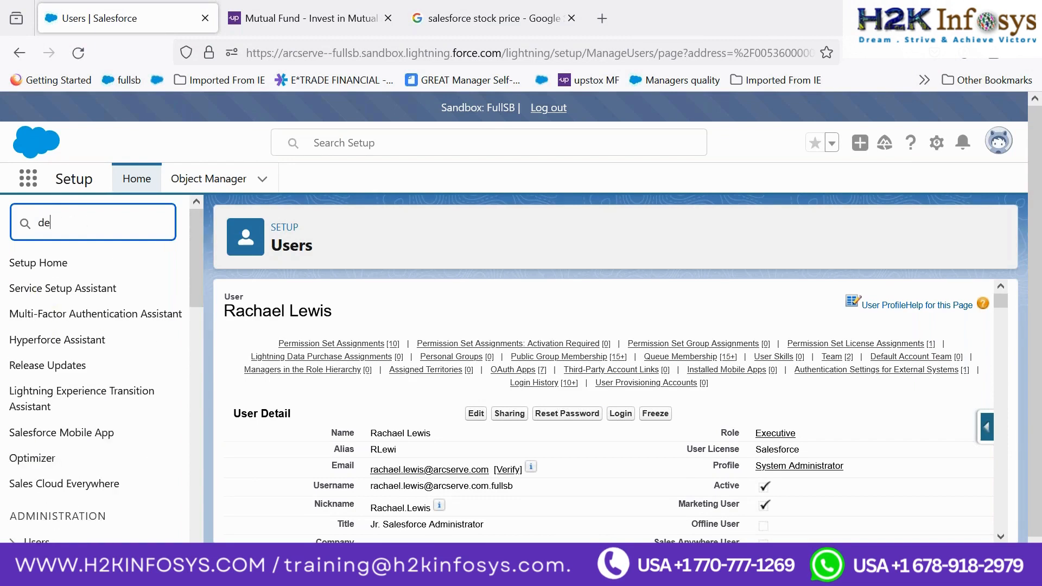
type("plo")
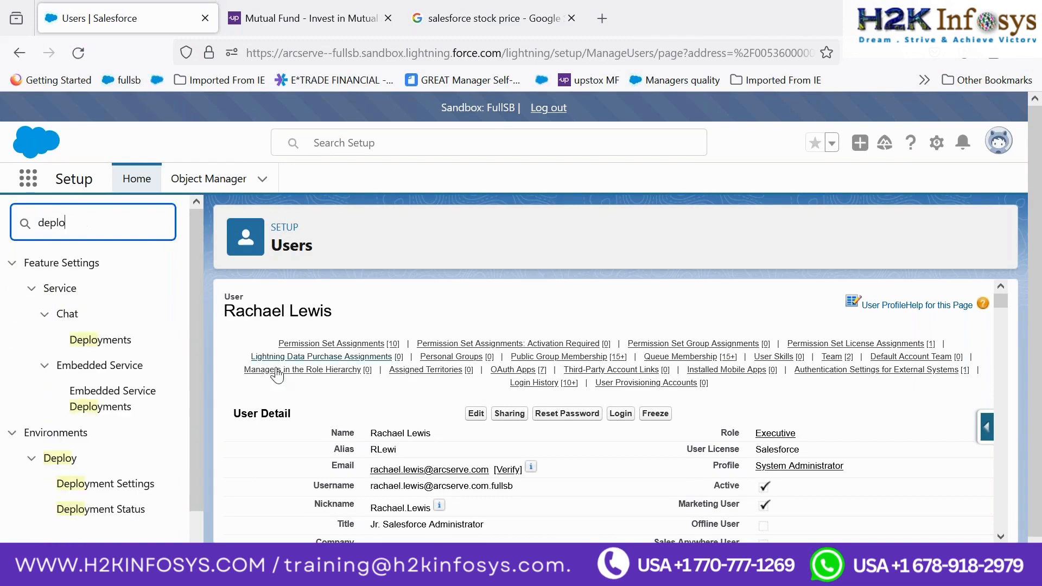
left_click(122, 487)
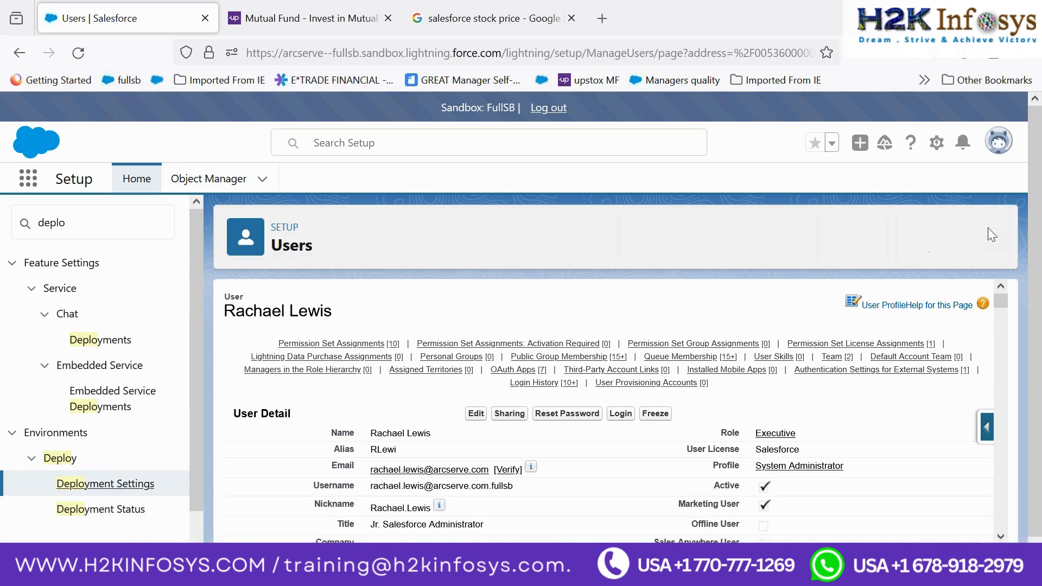
left_click_drag(1036, 152, 1041, 248)
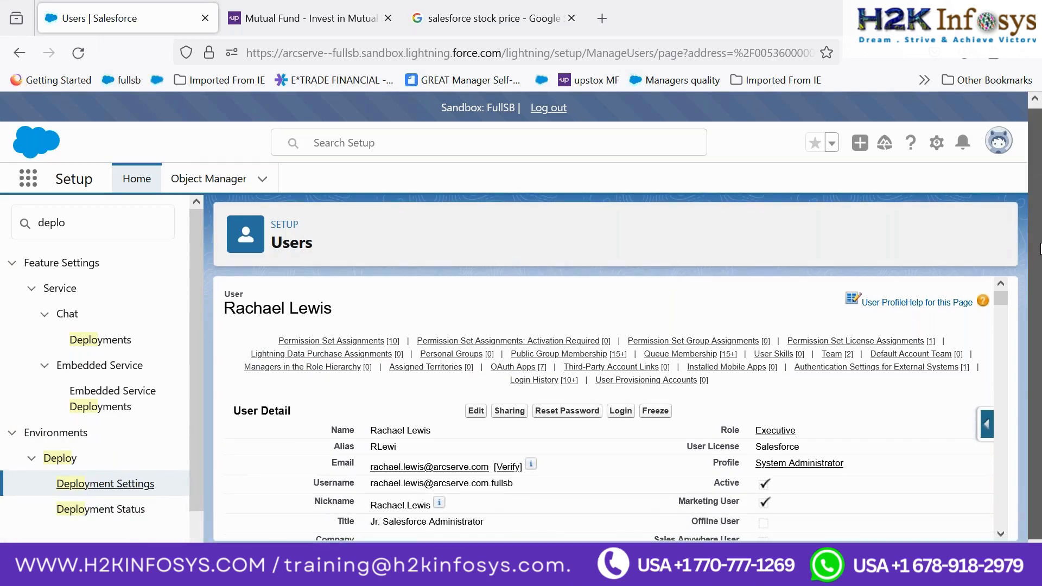
left_click_drag(1037, 174, 1037, 151)
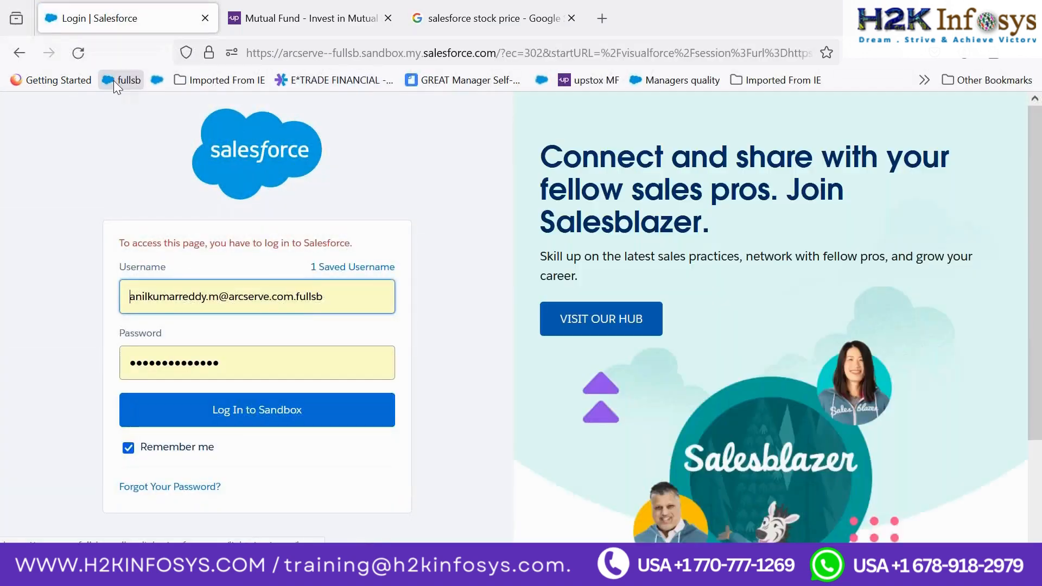
Log in to the FullSB sandbox with the saved credentials and open its Setup
left_click(117, 81)
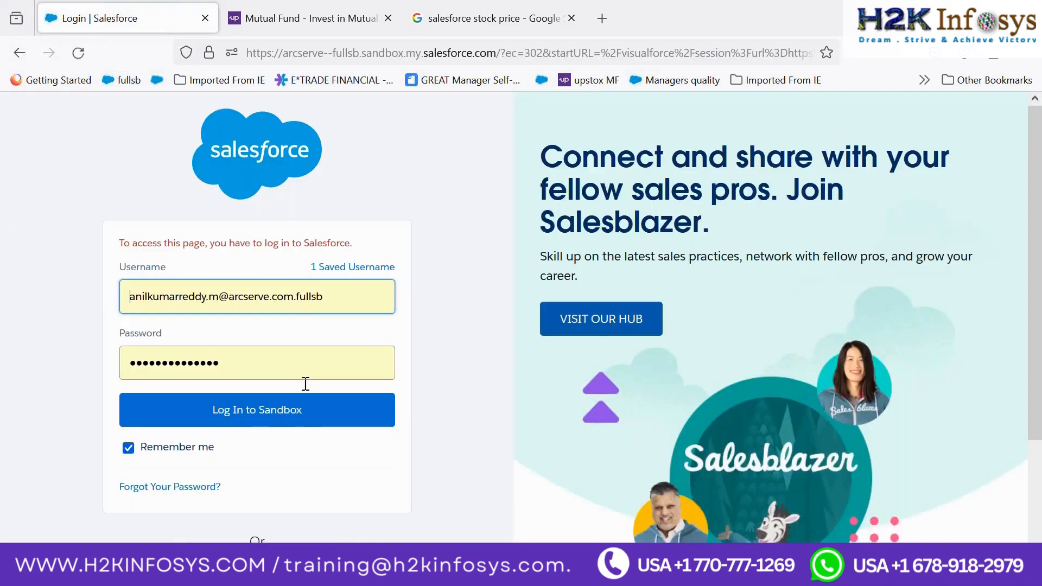
left_click(304, 410)
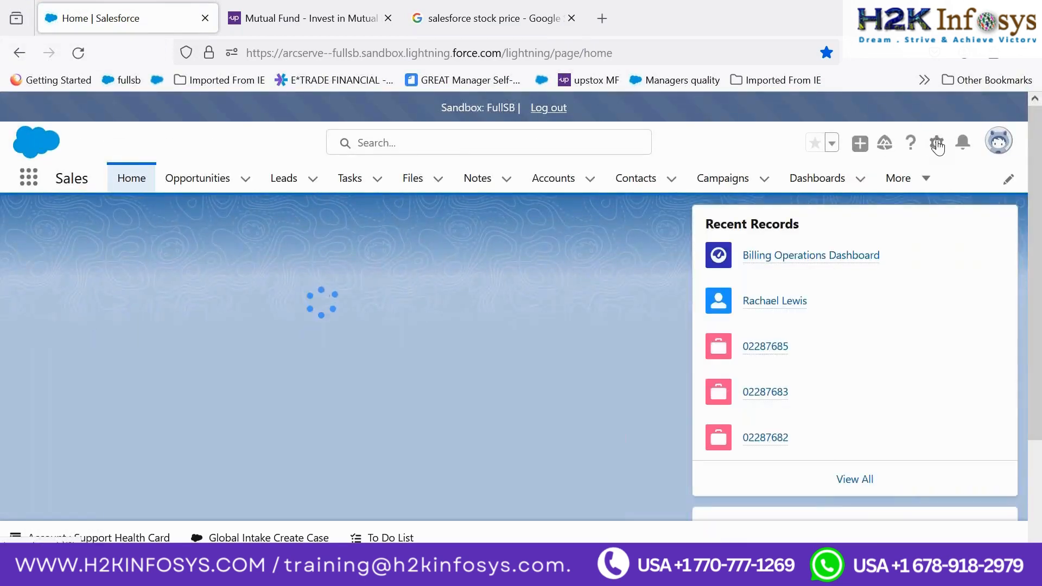
left_click(936, 144)
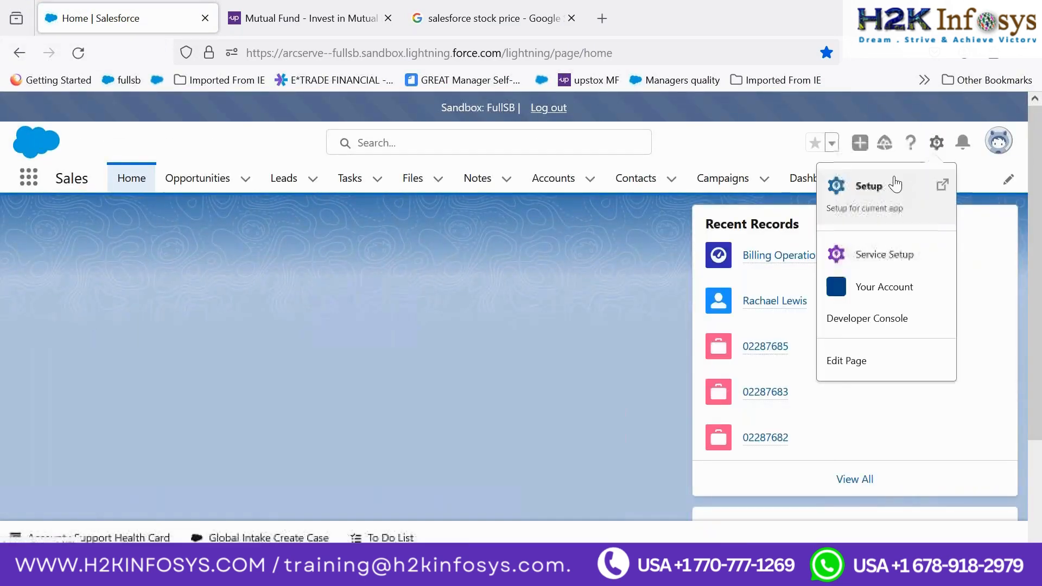
left_click(896, 181)
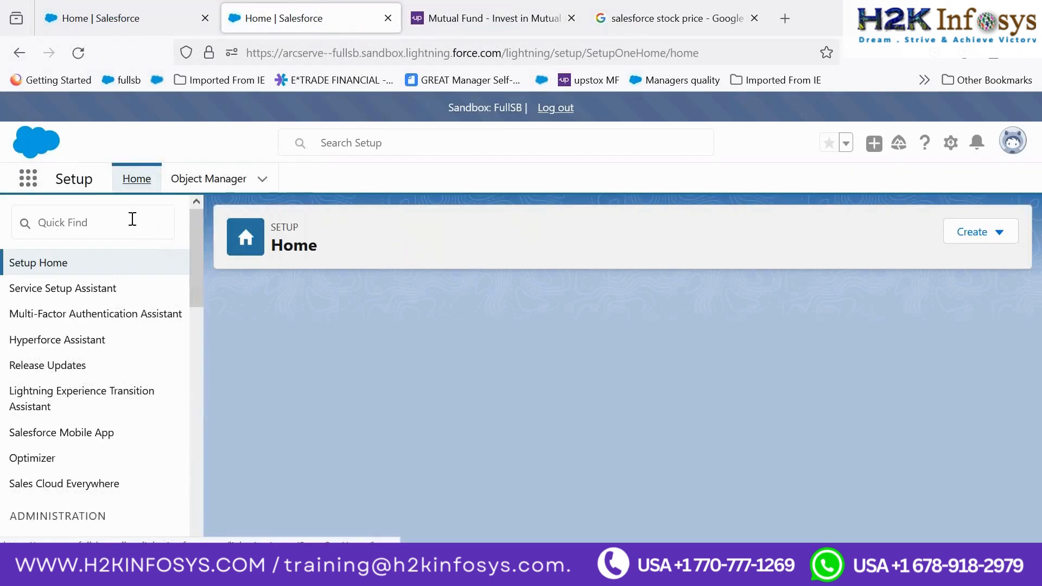
Search the sandbox's Setup for deplo and open Deployment Settings to view its deployment connections
left_click(132, 218)
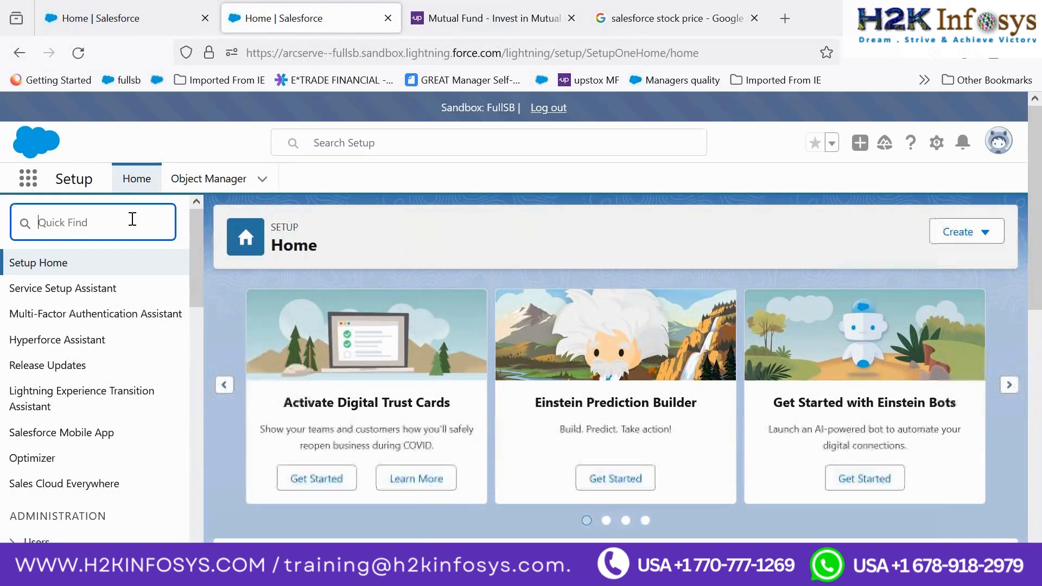
type("ch")
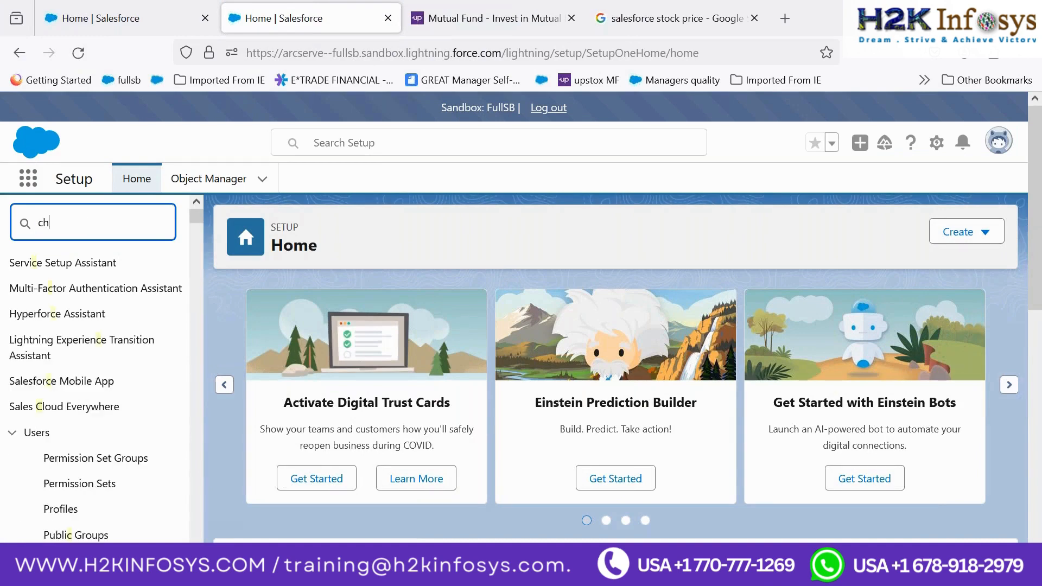
left_click(161, 223)
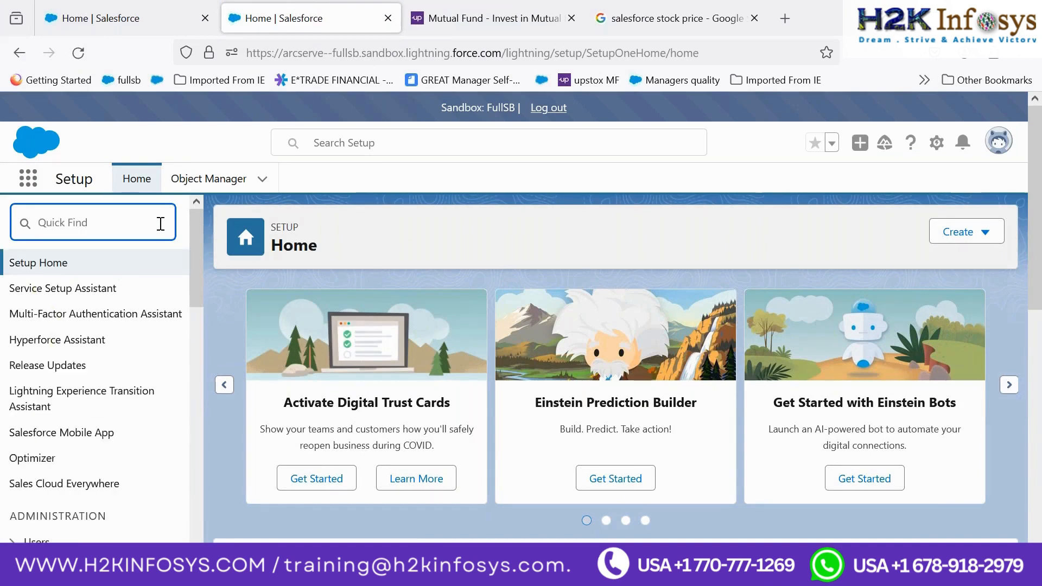
type("deplo")
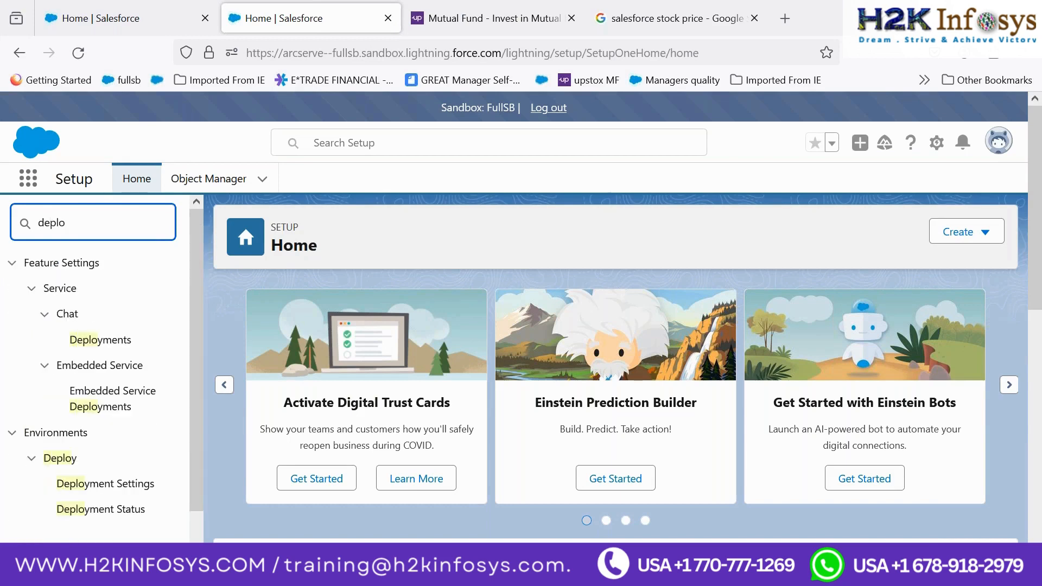
left_click(128, 487)
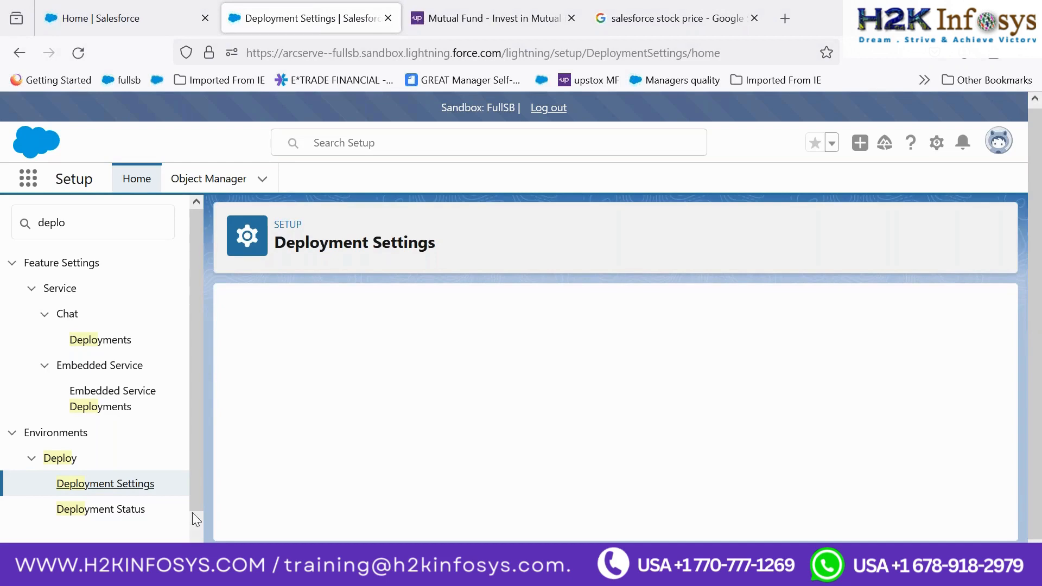
scroll(200, 483, "down", 2)
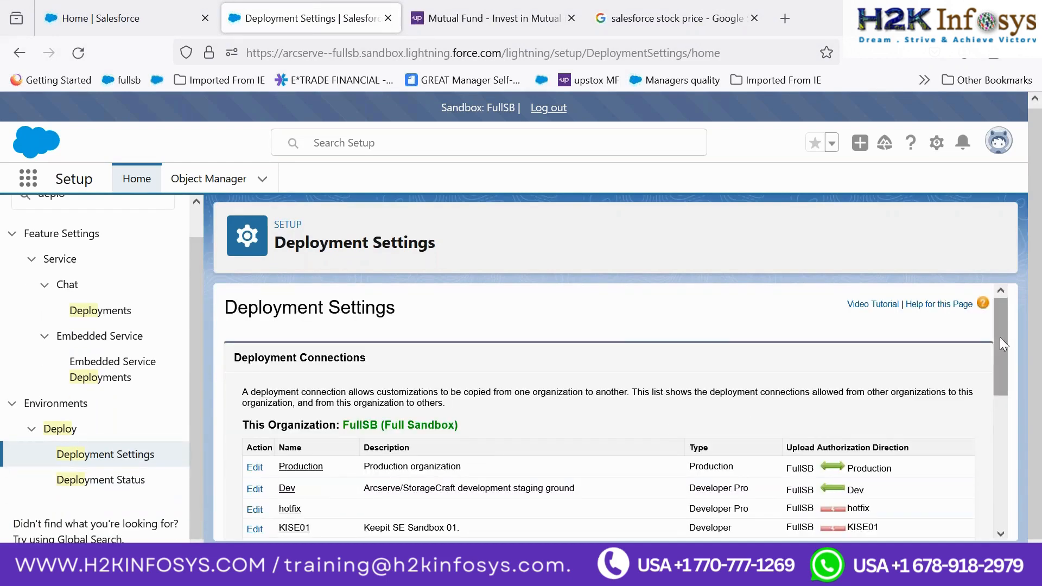
Review the FullSB deployment connections, then open the Dev01 connection for editing and examine its inbound and outbound change options
left_click_drag(999, 337, 1000, 395)
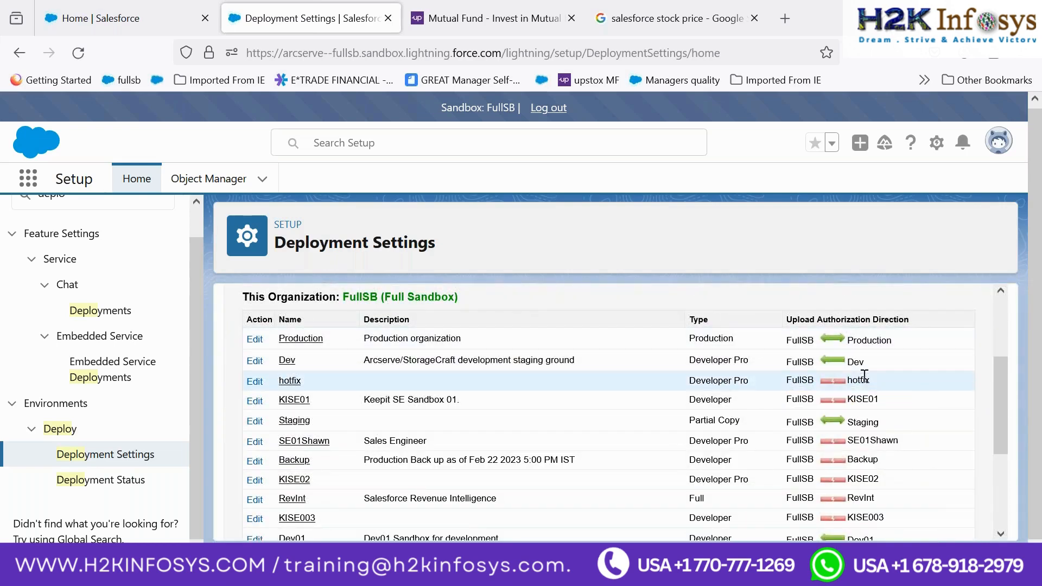
mouse_move(796, 345)
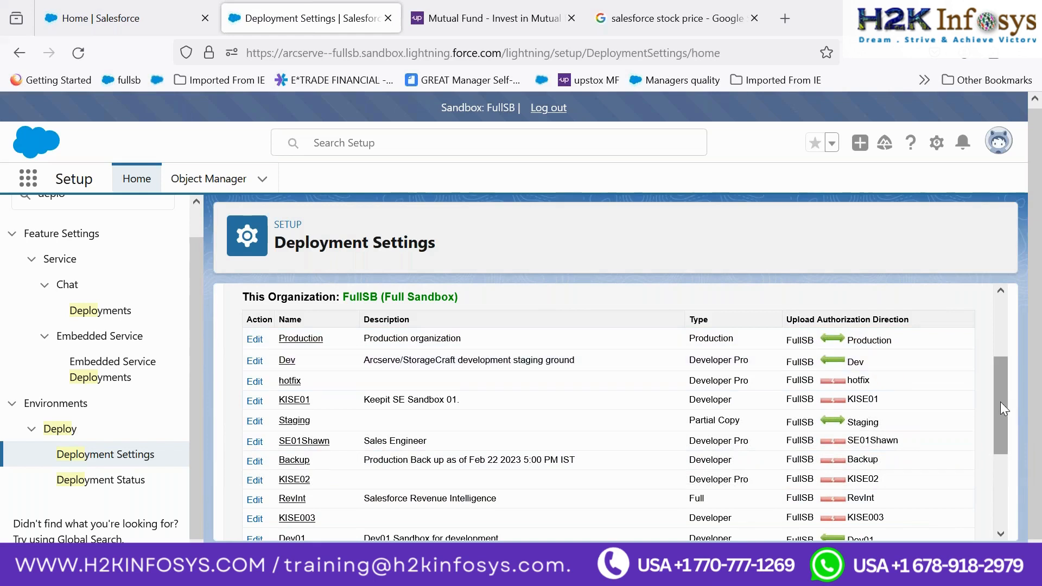
left_click_drag(1001, 402, 999, 425)
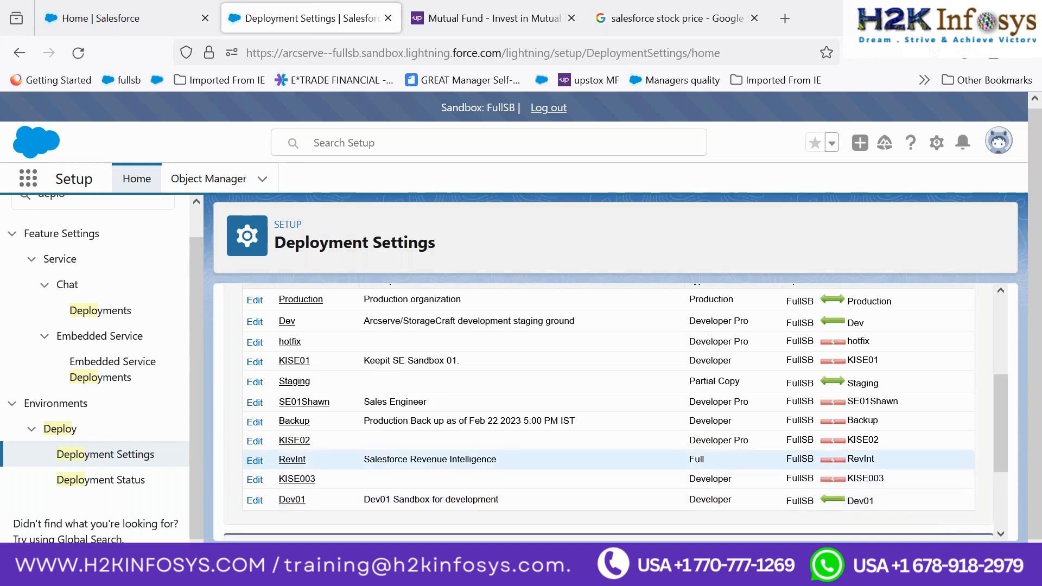
left_click(255, 500)
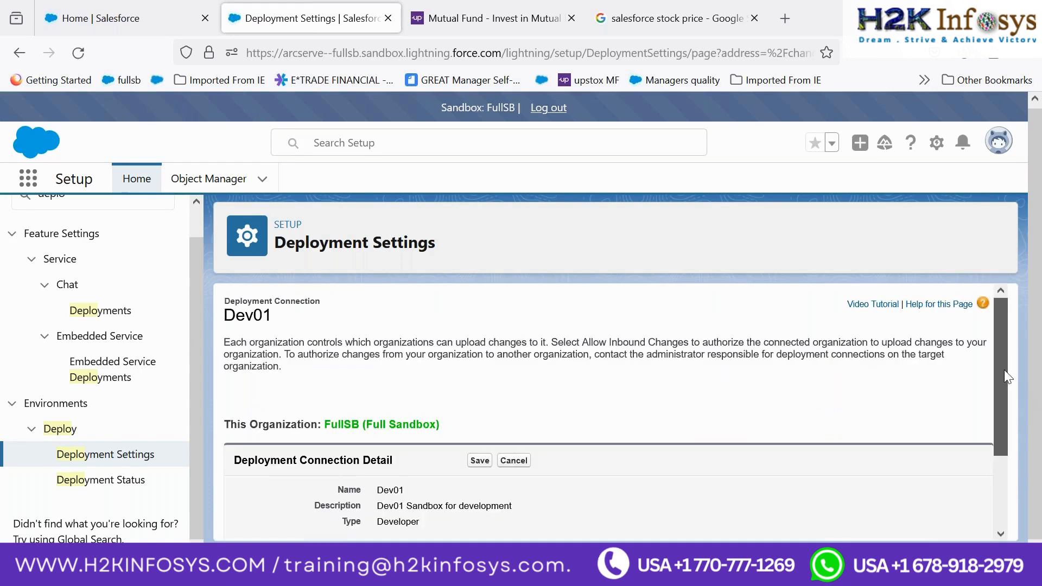
left_click_drag(1004, 370, 1014, 448)
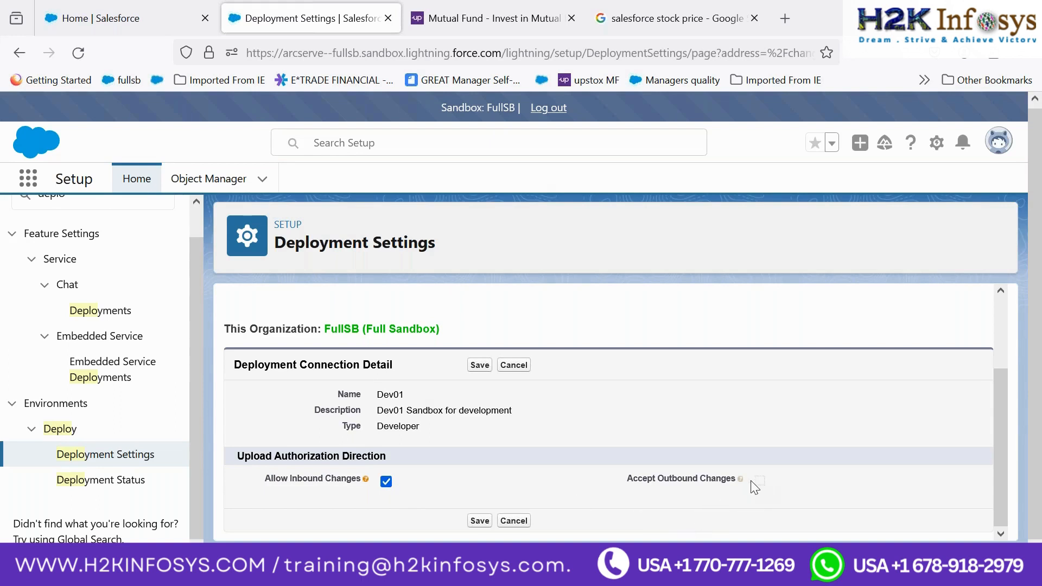
mouse_move(741, 480)
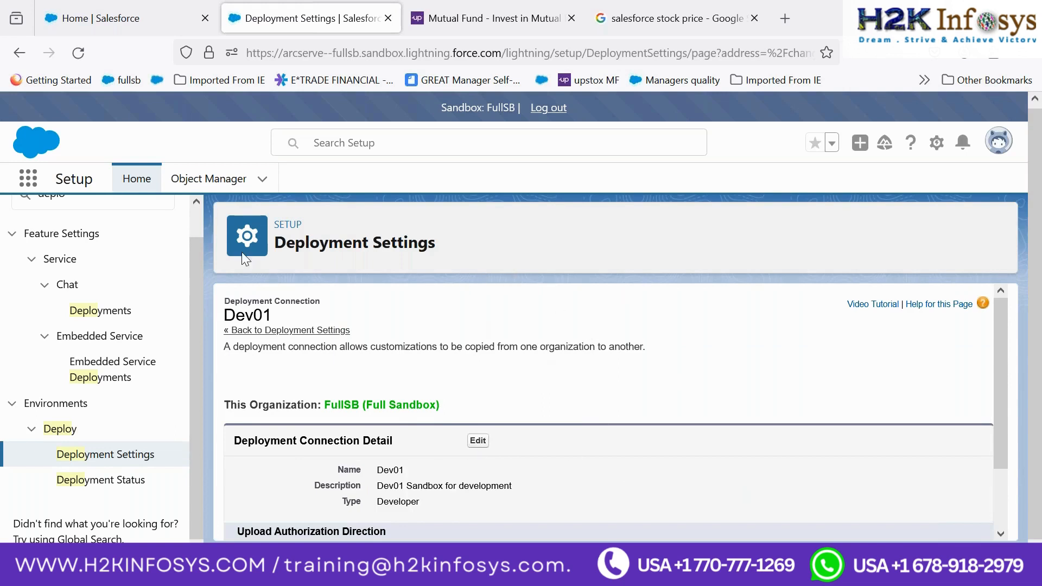
Clear the Setup search for deplo and open the Sales app in the FullSB sandbox by searching the apps for sales
scroll(194, 223, "up", 1)
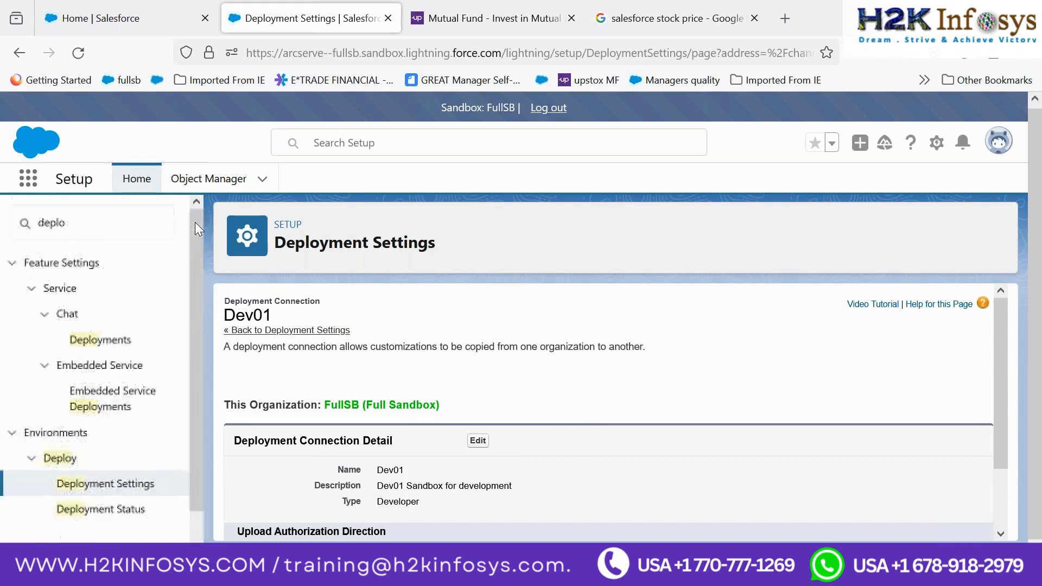
double_click(107, 220)
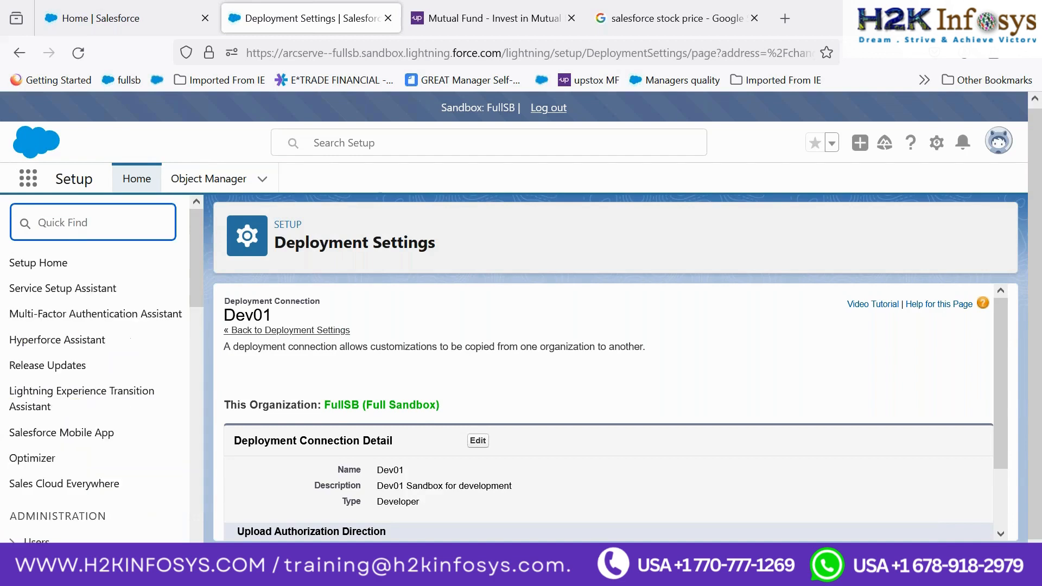
left_click(29, 184)
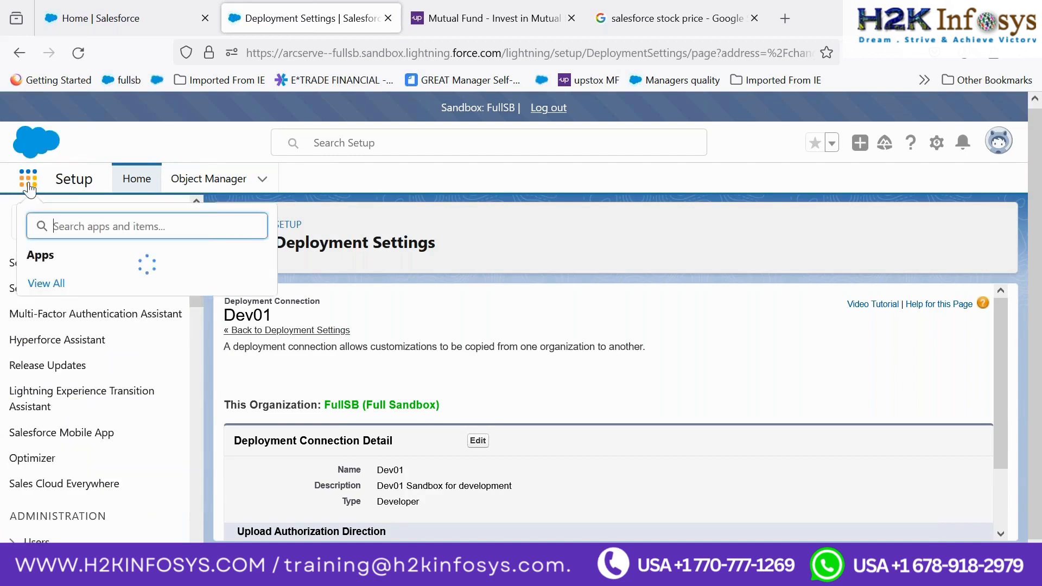
type("sales")
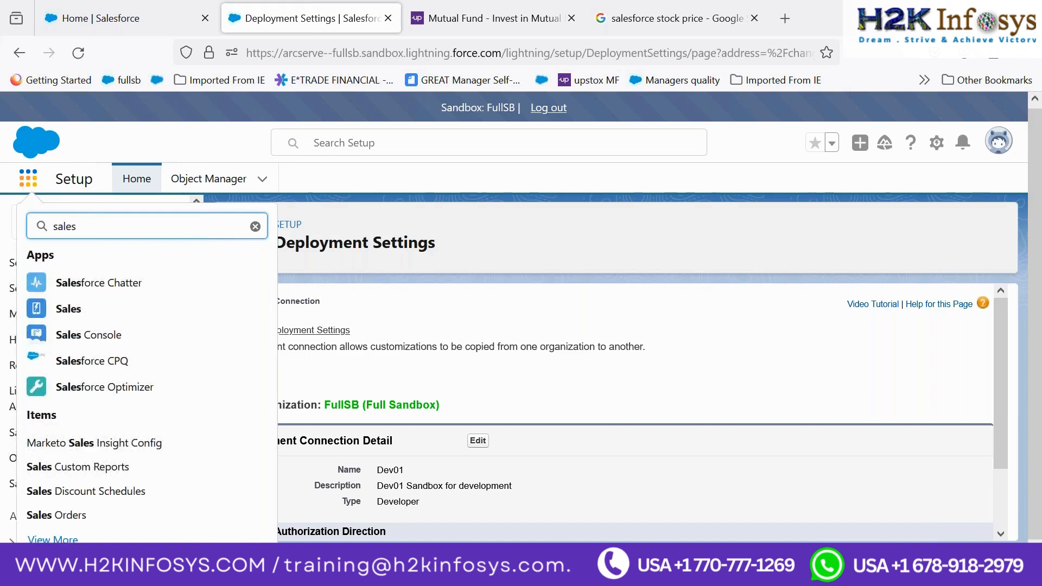
left_click(80, 307)
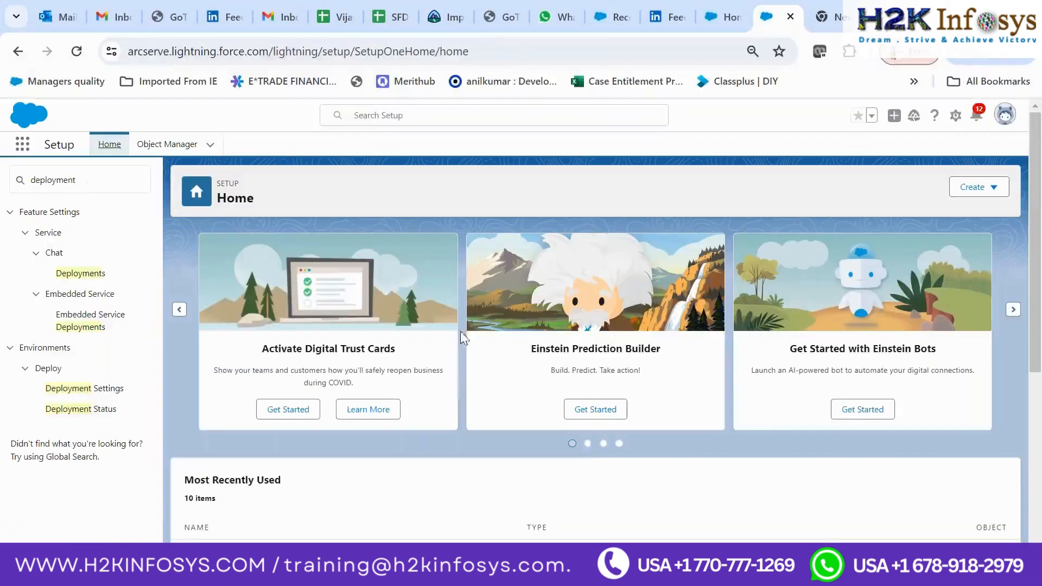
View the SFDC Topics sheet in Chrome, then switch to the Word document and add four new lines after "deployed to Production."
left_click(379, 25)
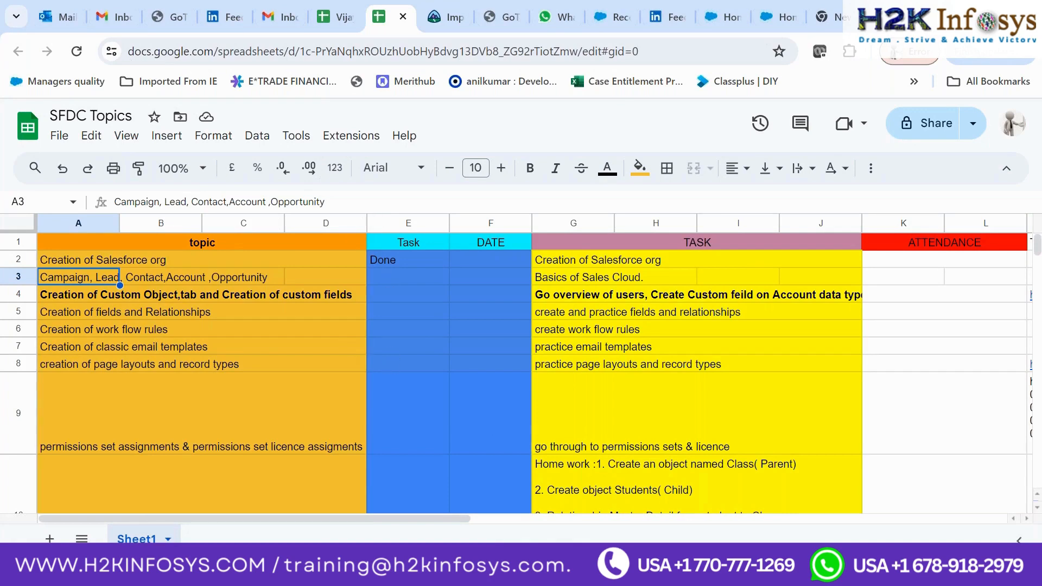
key("alt+Tab")
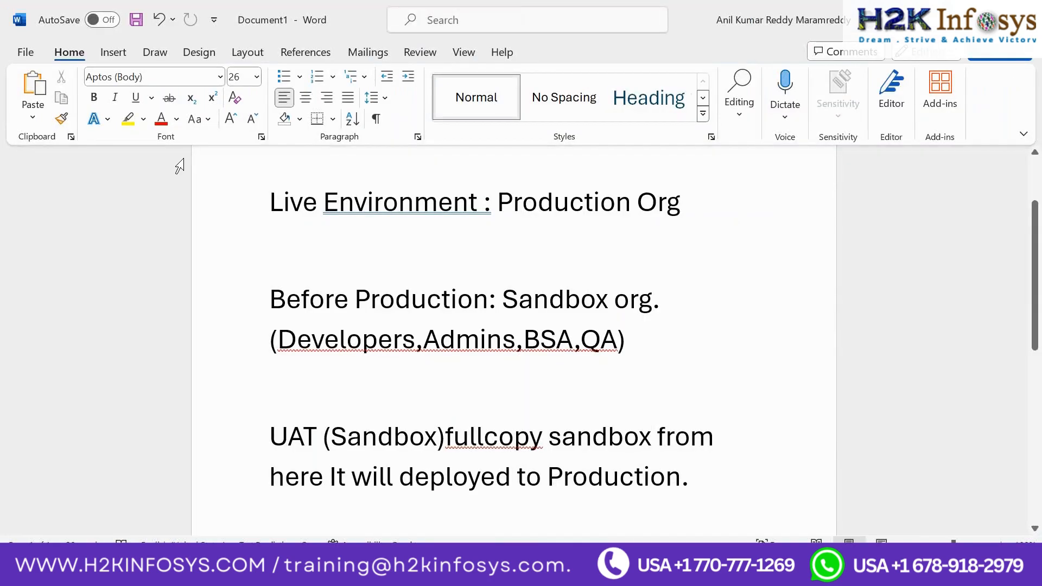
scroll(749, 275, "down", 5)
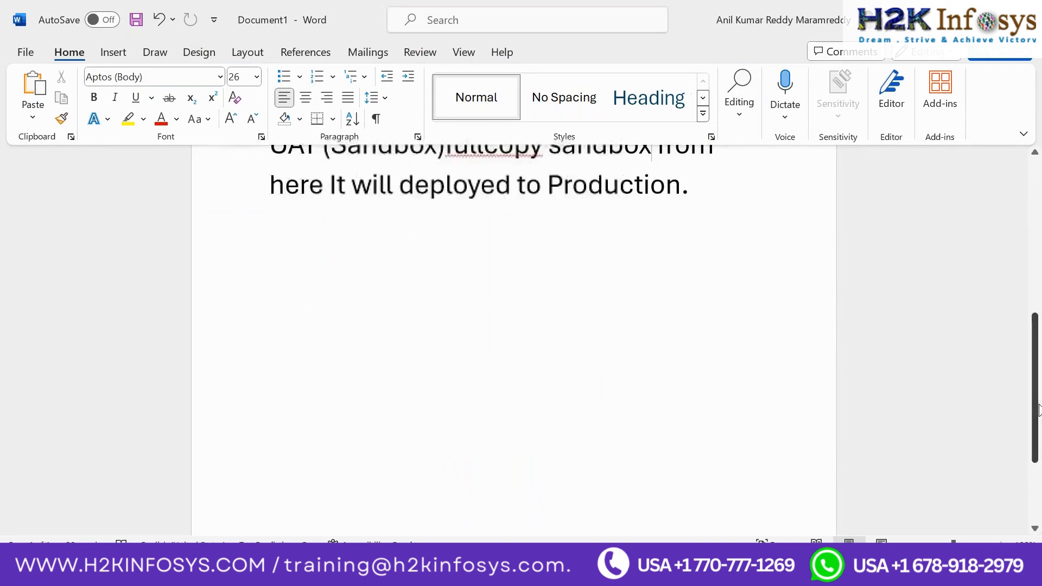
left_click(733, 197)
key("Return")
key("Return")
key("Return")
key("Return")
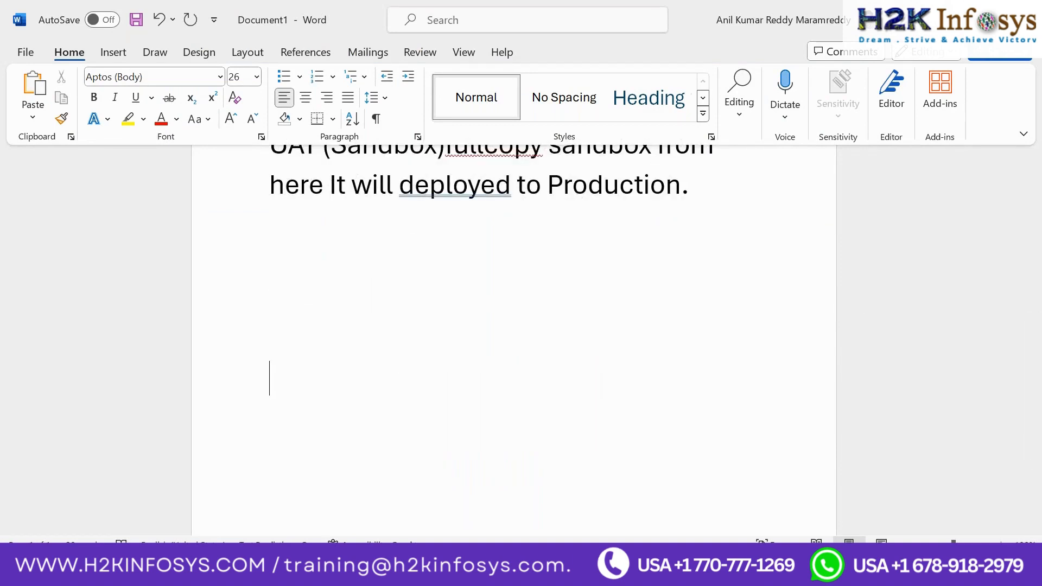
Write "Apple Launched new Iphonexyz" on the empty line at the end of the Word document
type("I")
key("BackSpace")
type("Apple L")
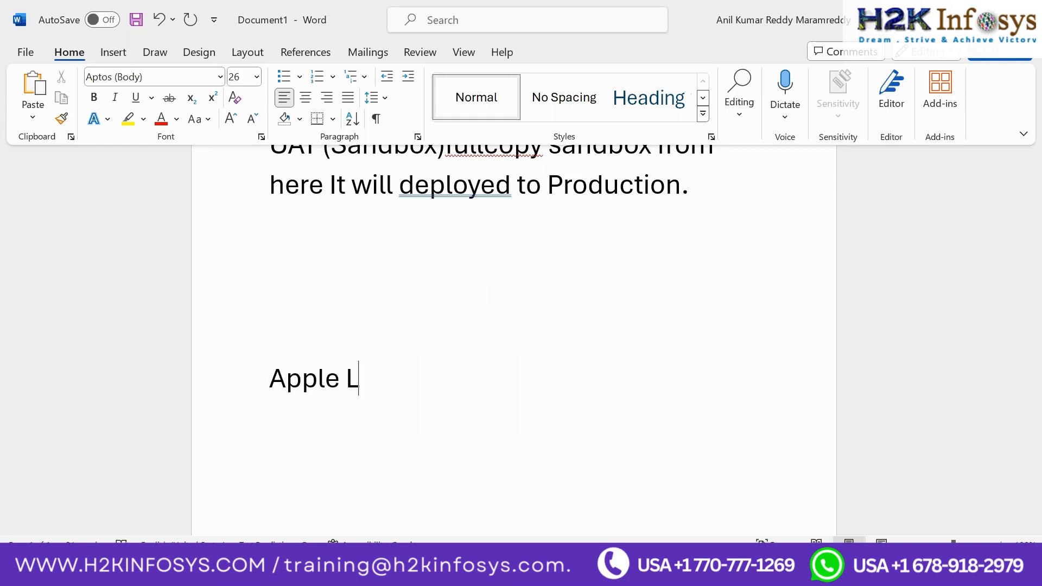
type("aunched new Iphone")
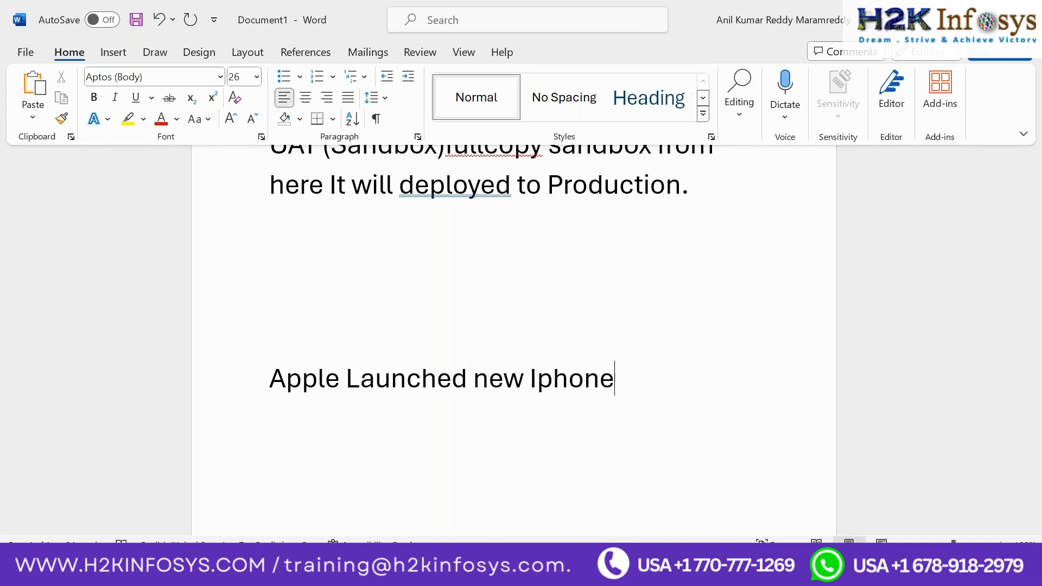
type("xyz")
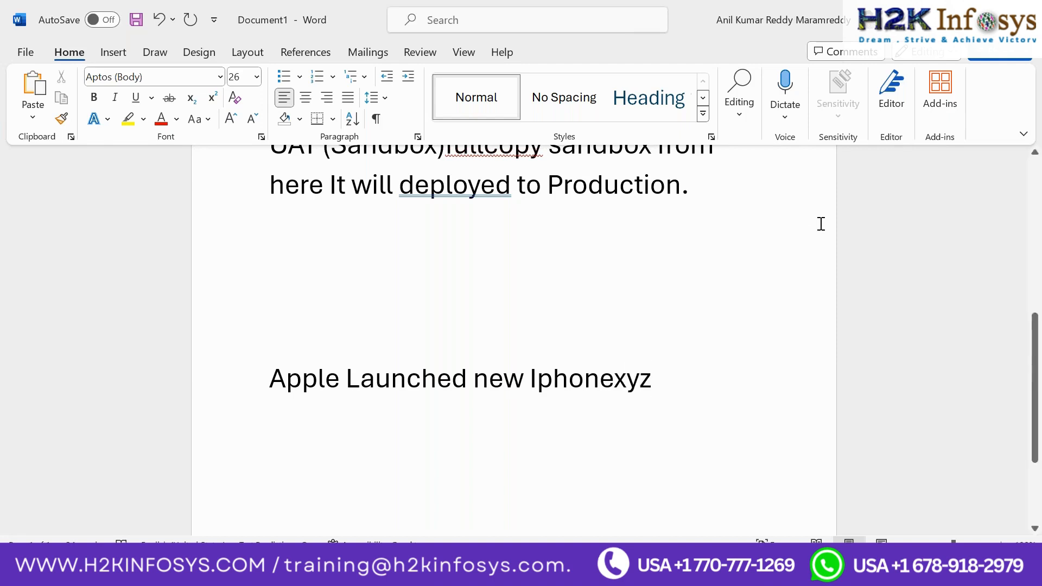
Insert a colon and a space before "Iphonexyz" so the line reads "Apple Launched new : Iphonexyz"
left_click(534, 383)
type("\"")
key("BackSpace")
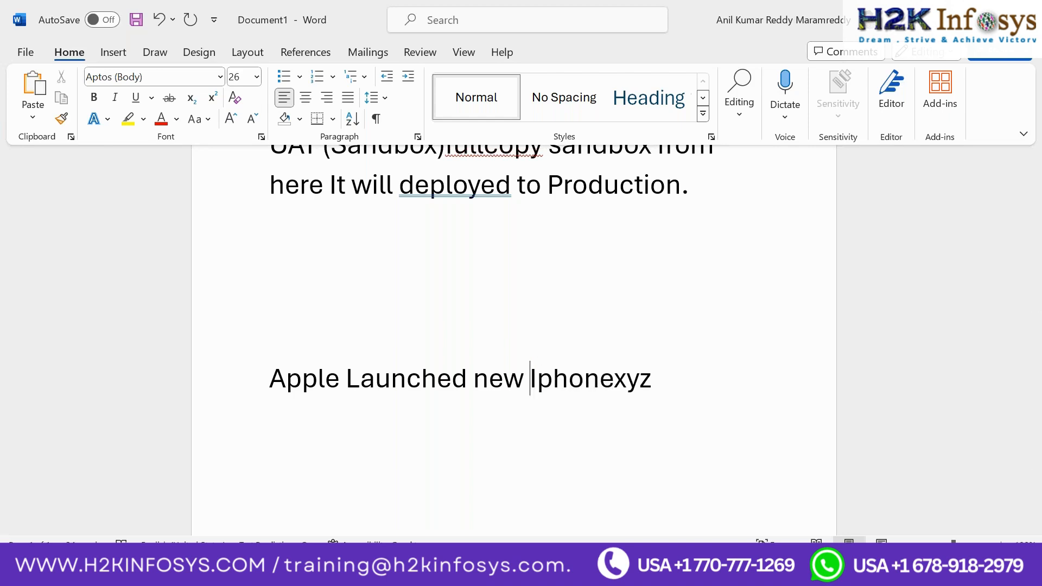
type(":")
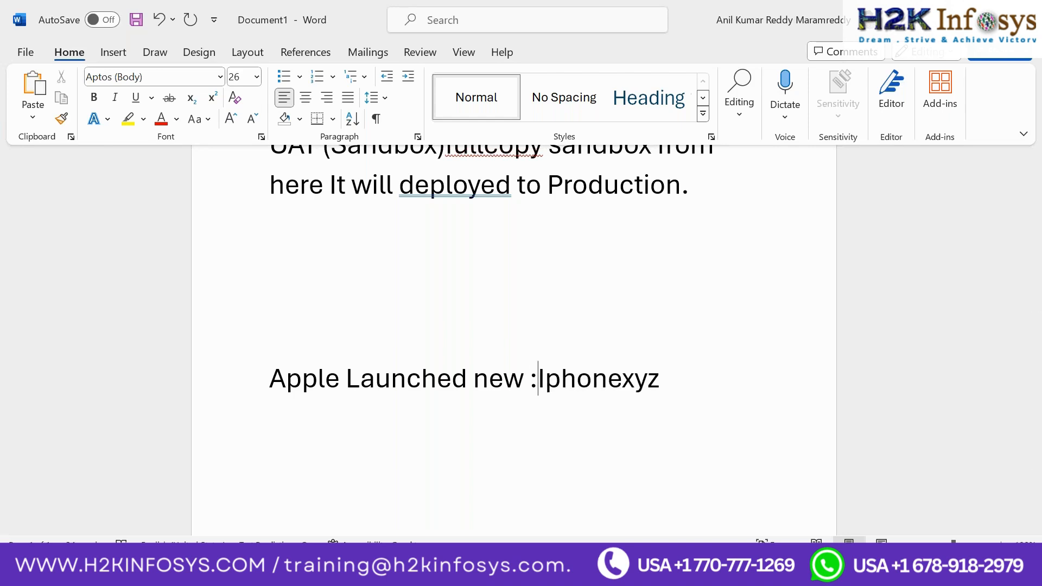
left_click(709, 389)
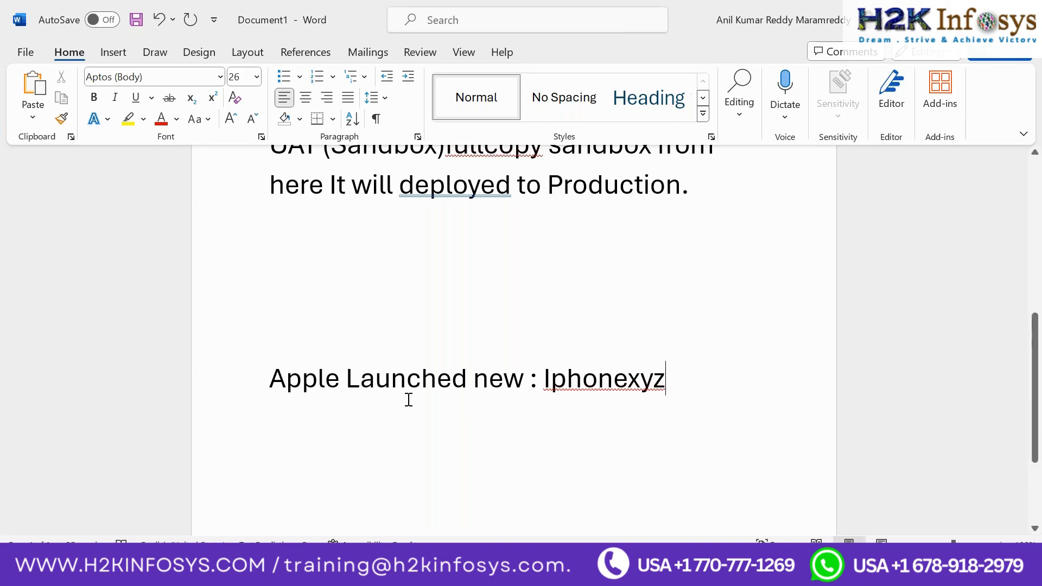
Switch to the FullSB sandbox in Firefox and open Campaigns in the Sales app
left_click(488, 570)
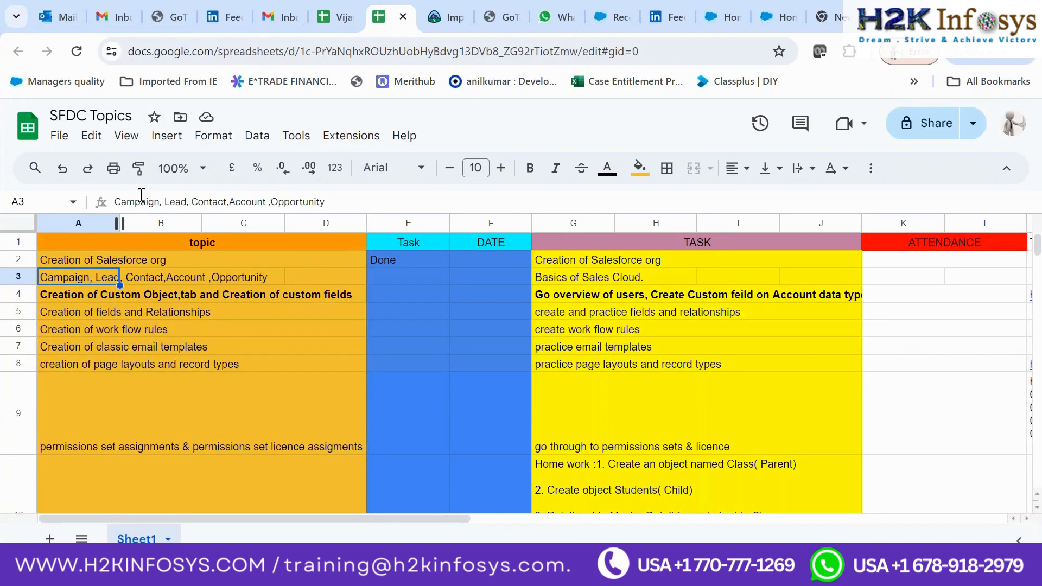
key("alt+Tab")
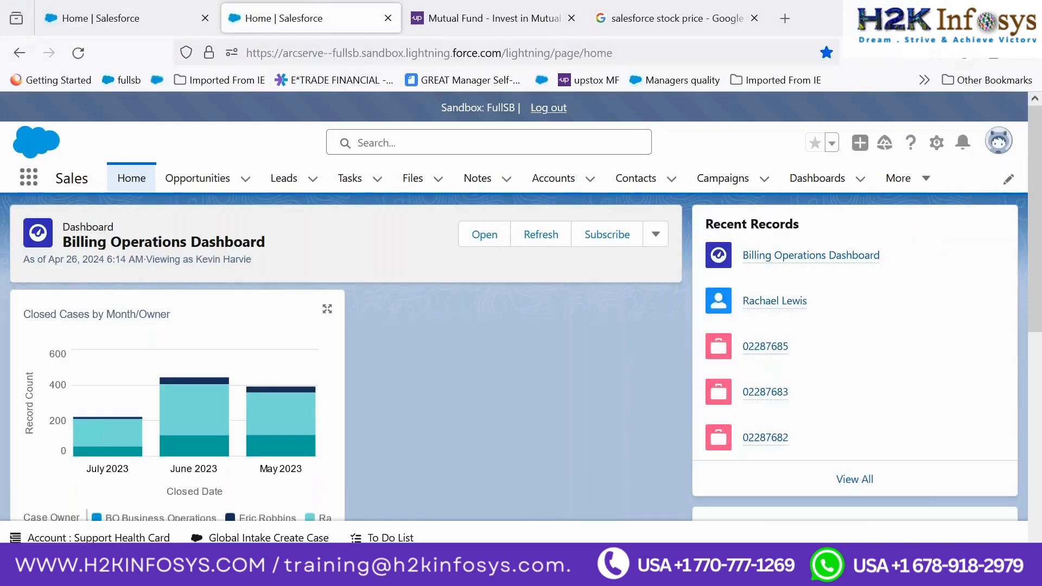
left_click(723, 184)
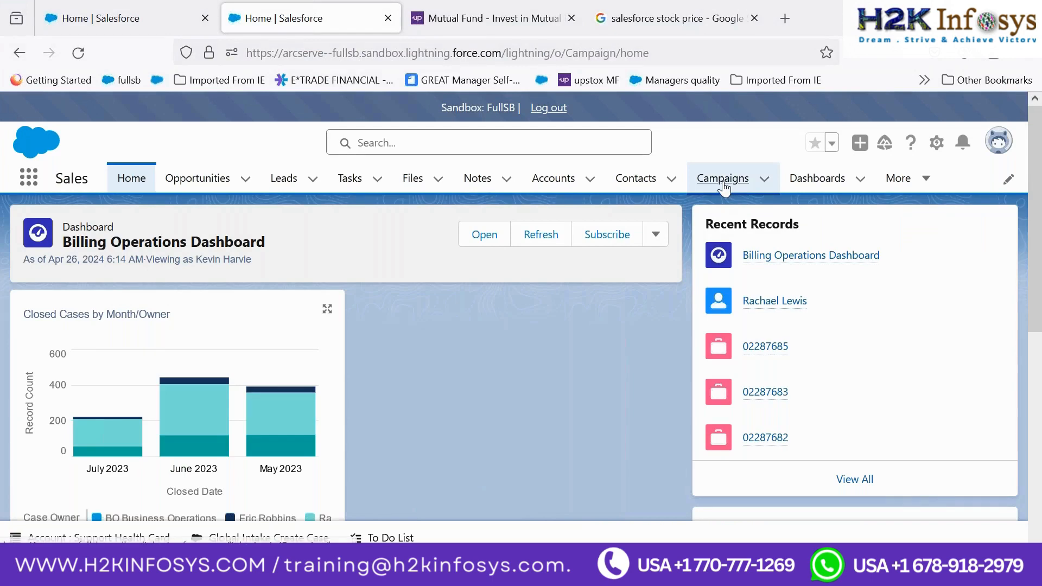